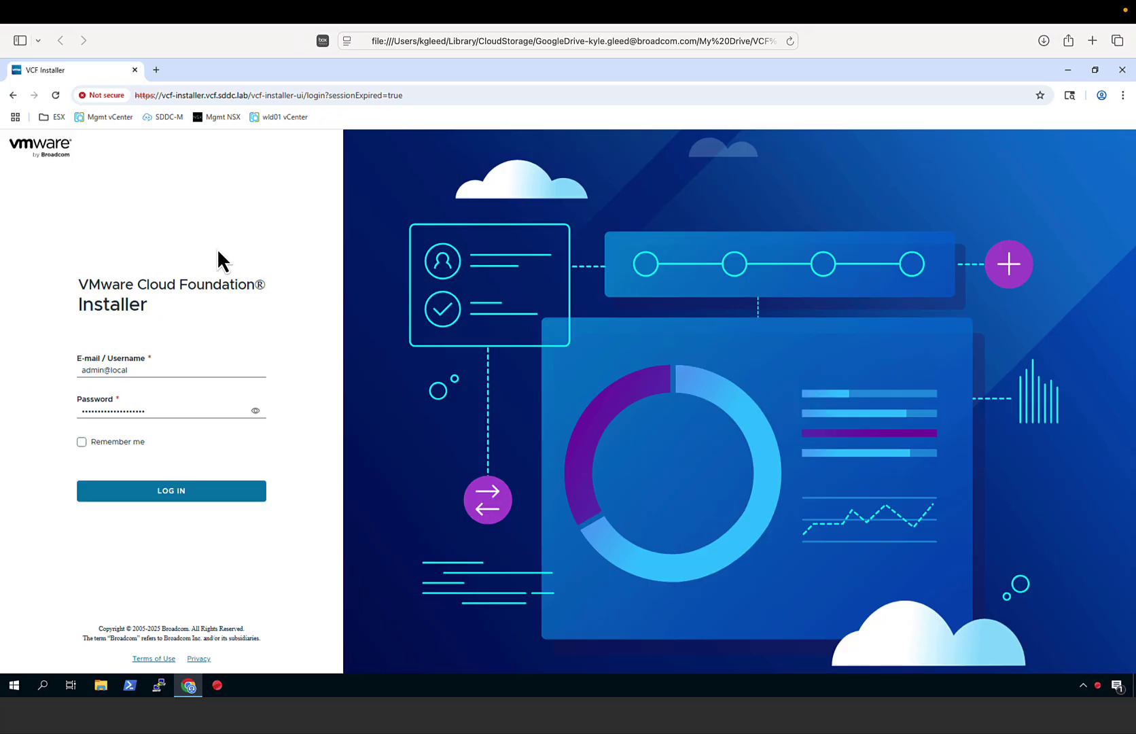
Log in to the installer with the local administrator account.
left_click(167, 495)
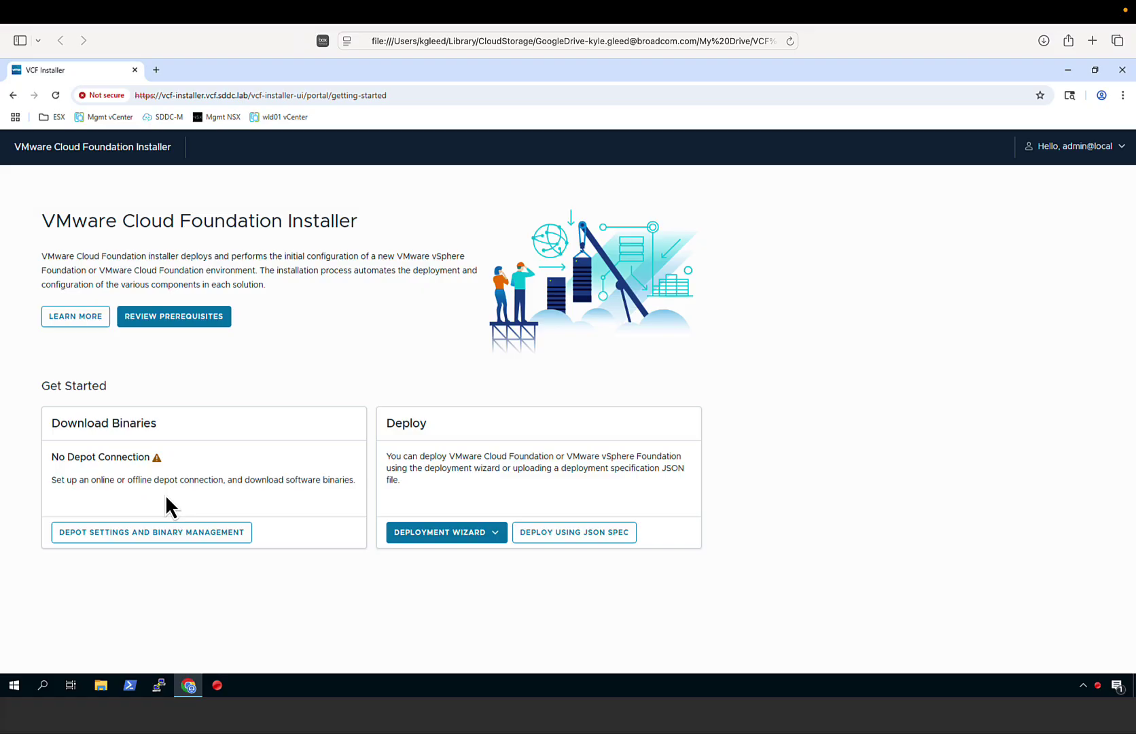
Open Depot Settings and Binary Management from the Getting Started page.
left_click(148, 539)
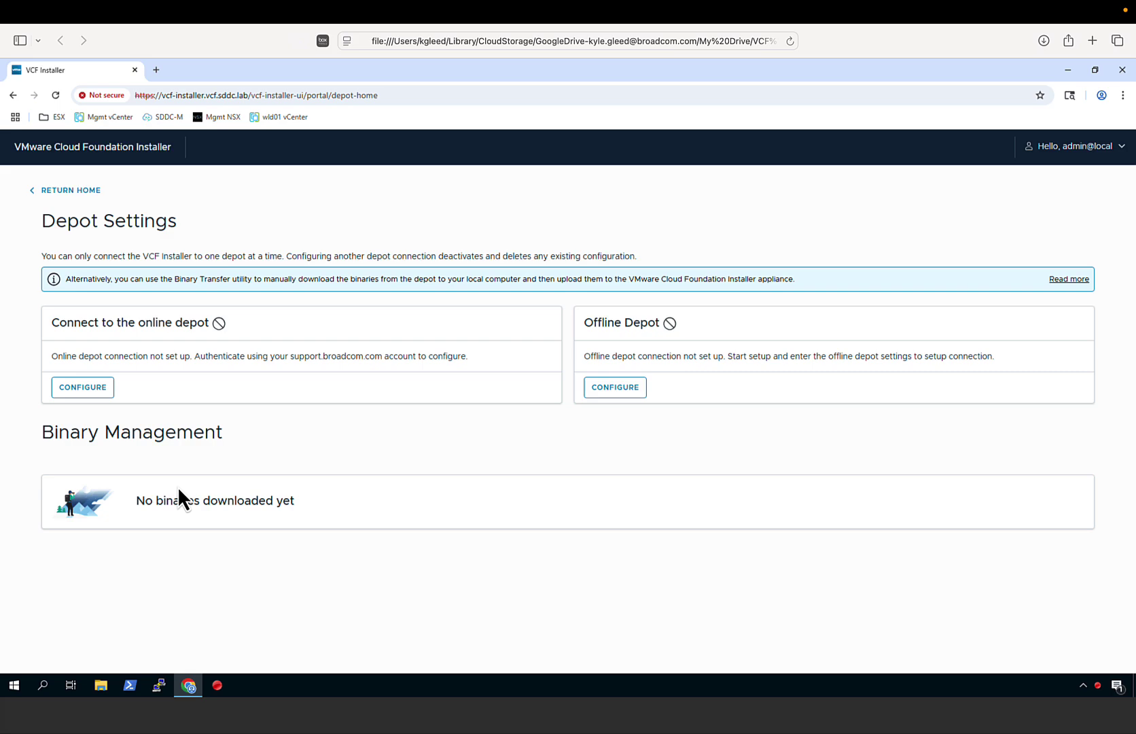
Authenticate the online depot connection using the download token.
left_click(103, 390)
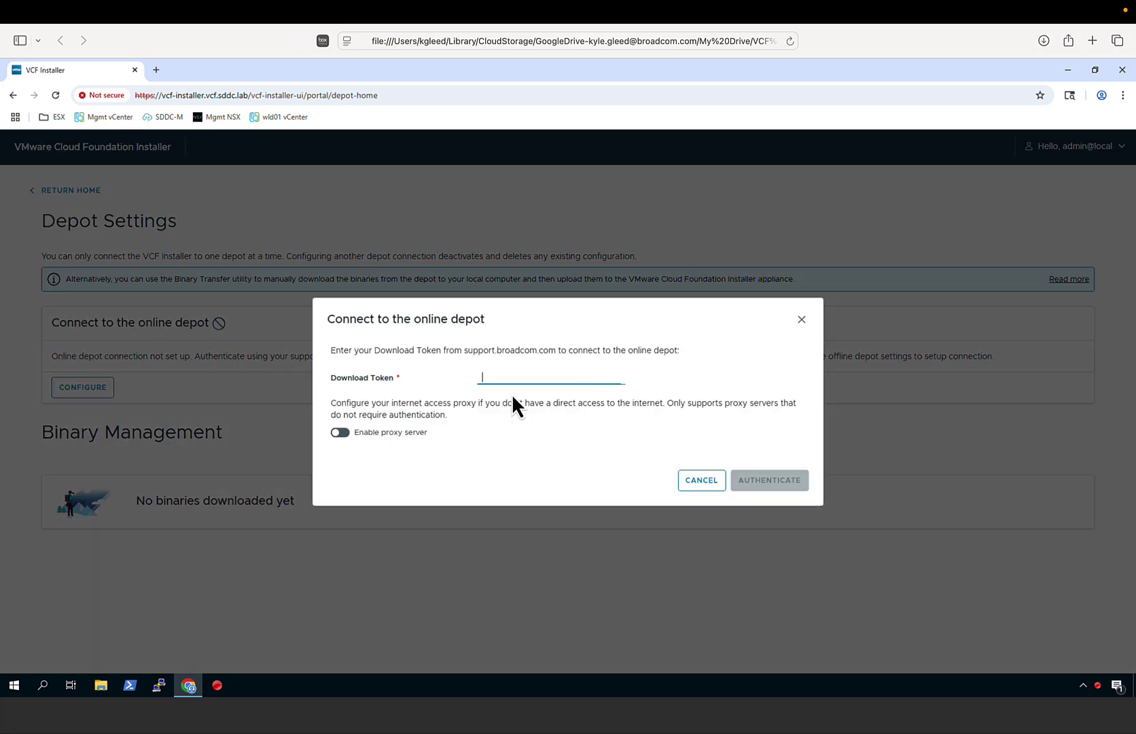
key("ctrl+v")
left_click(776, 480)
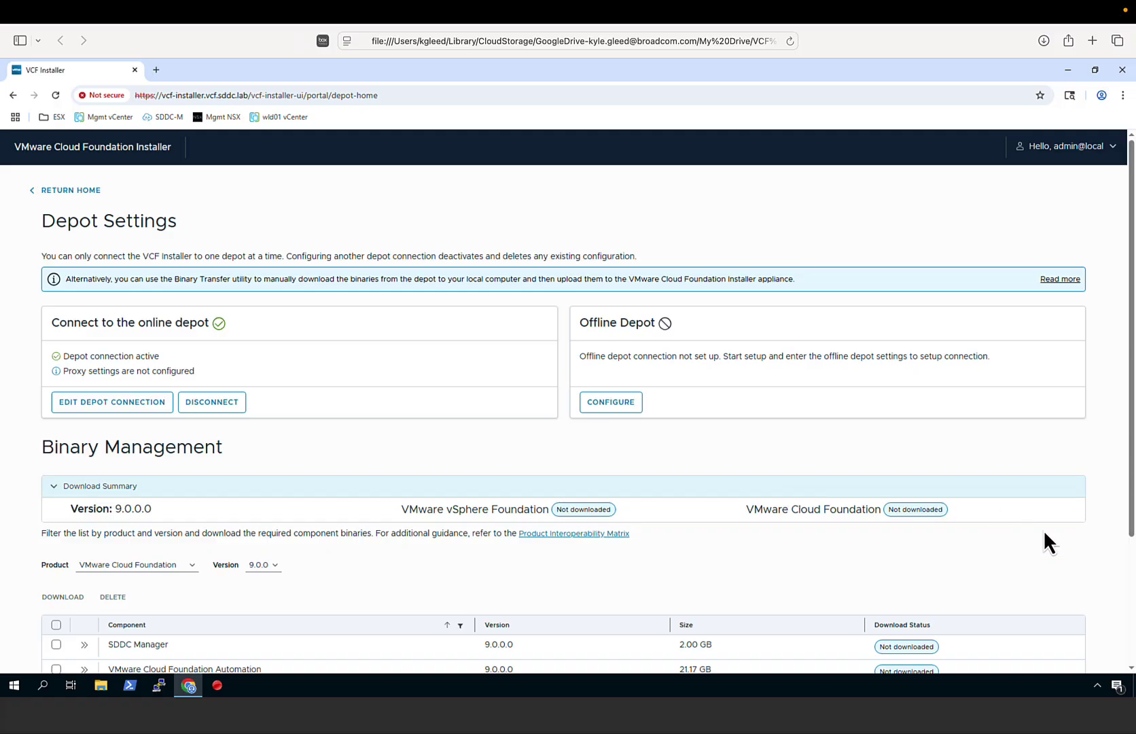
left_click(1131, 614)
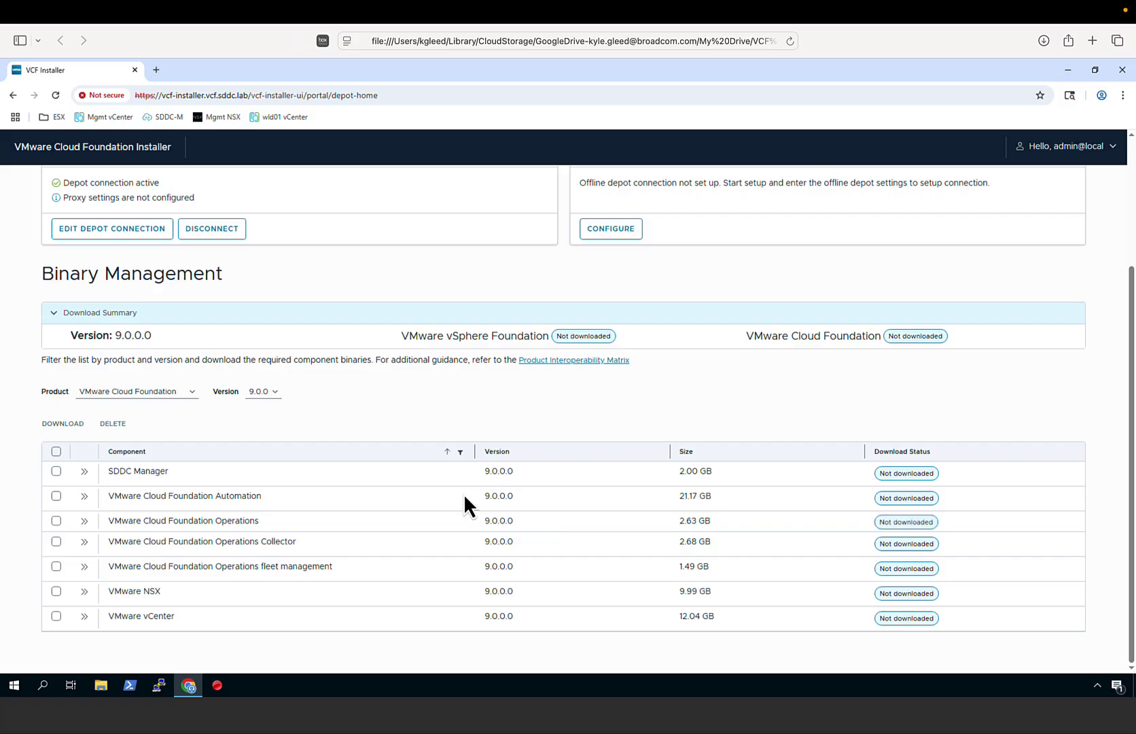
Select all seven VCF 9.0.0 component binaries and download them.
left_click(56, 451)
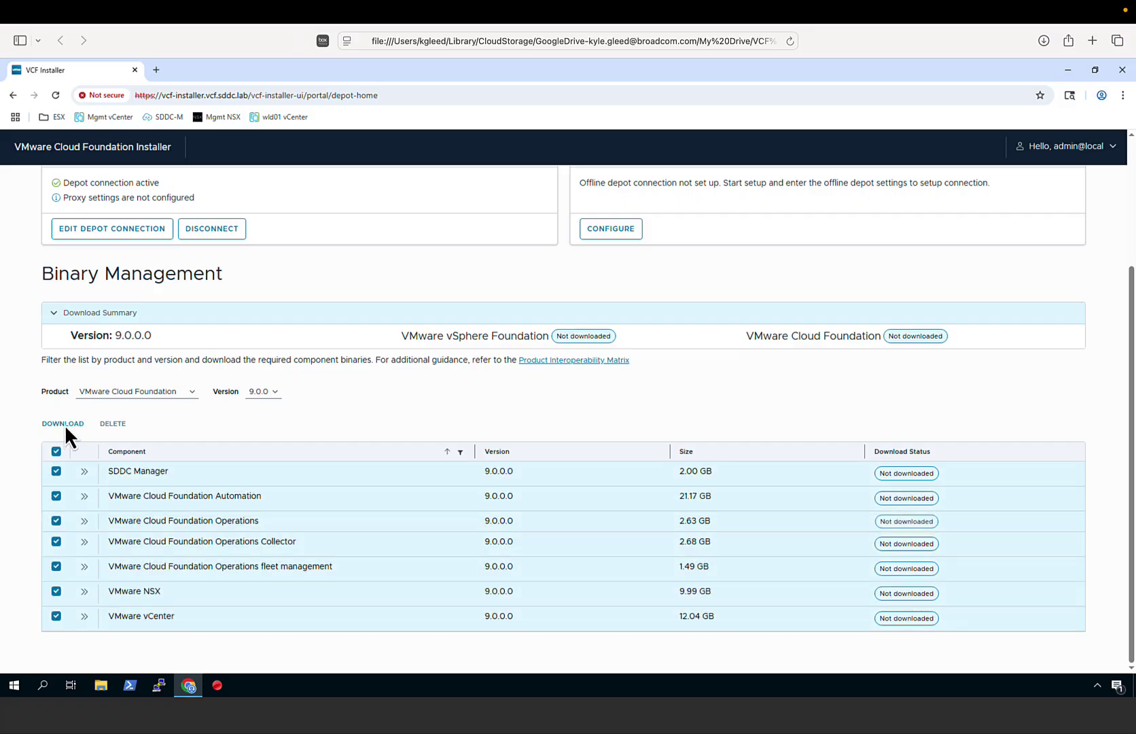
left_click(65, 423)
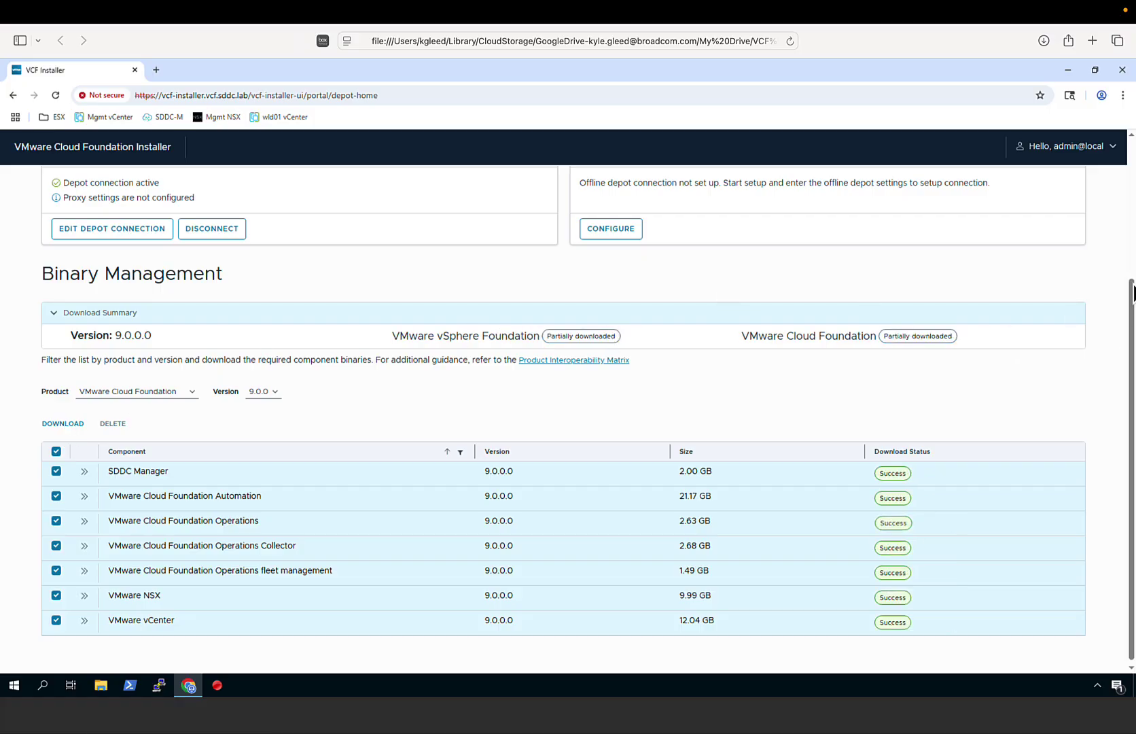
left_click(1126, 254)
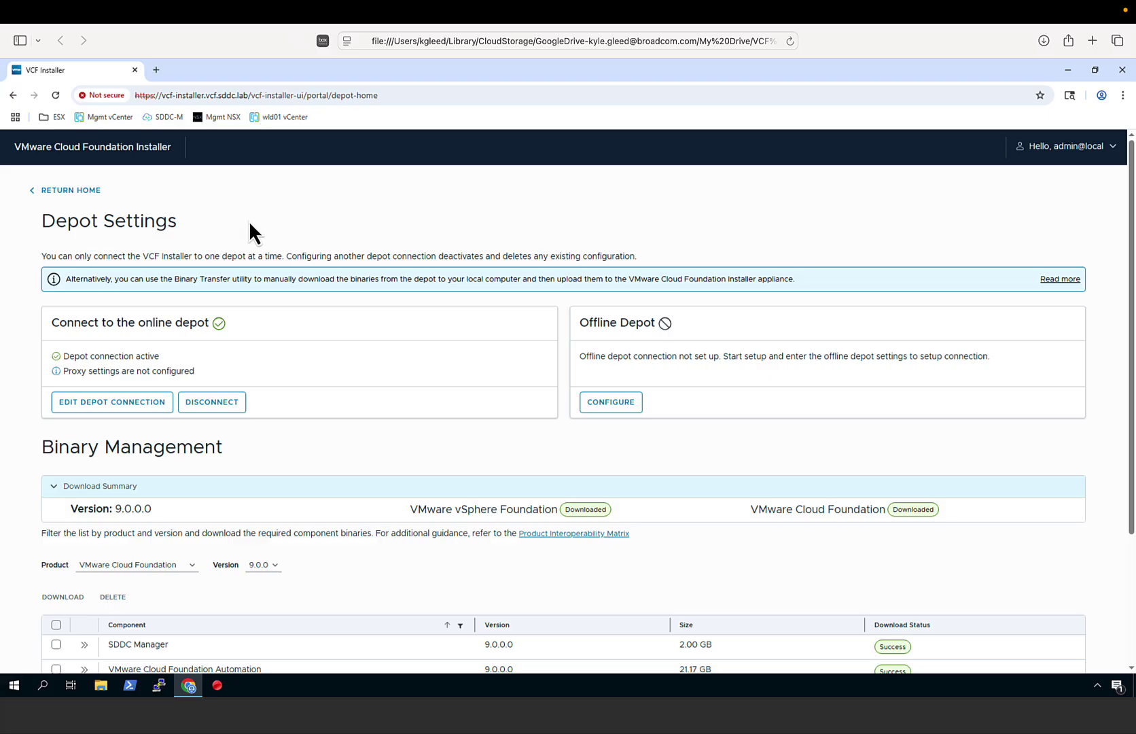
Start the VMware Cloud Foundation deployment wizard for a new fleet, reusing no existing components.
left_click(97, 193)
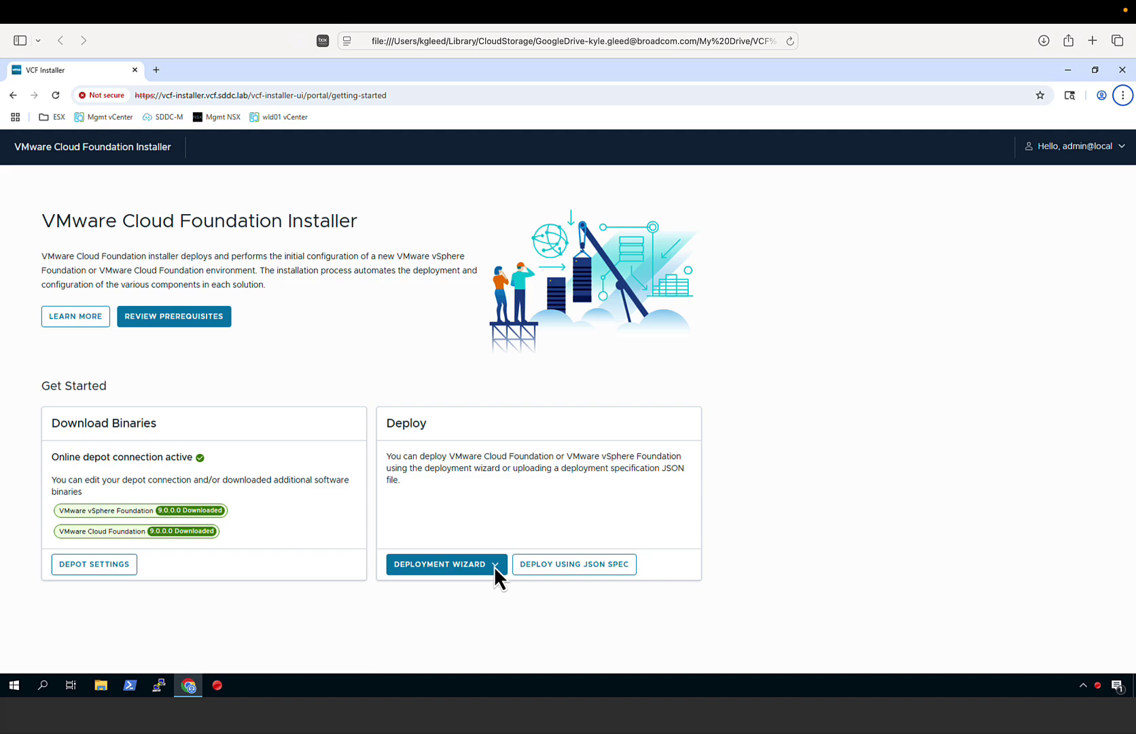
left_click(494, 566)
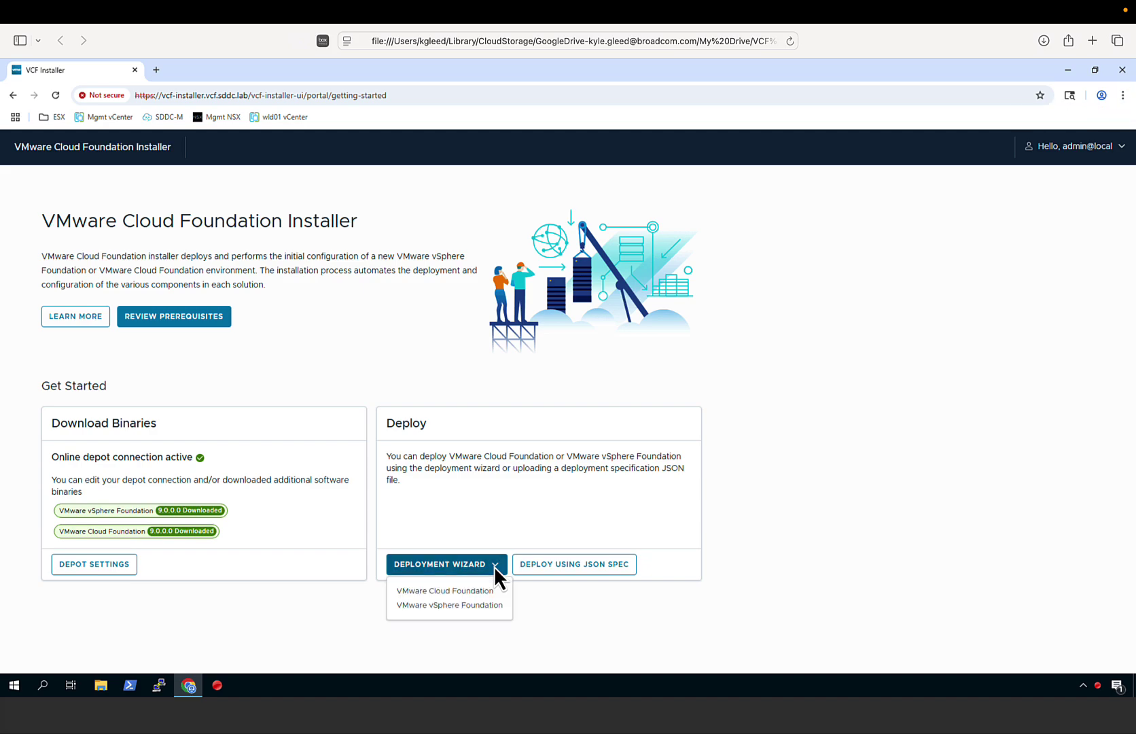
left_click(462, 591)
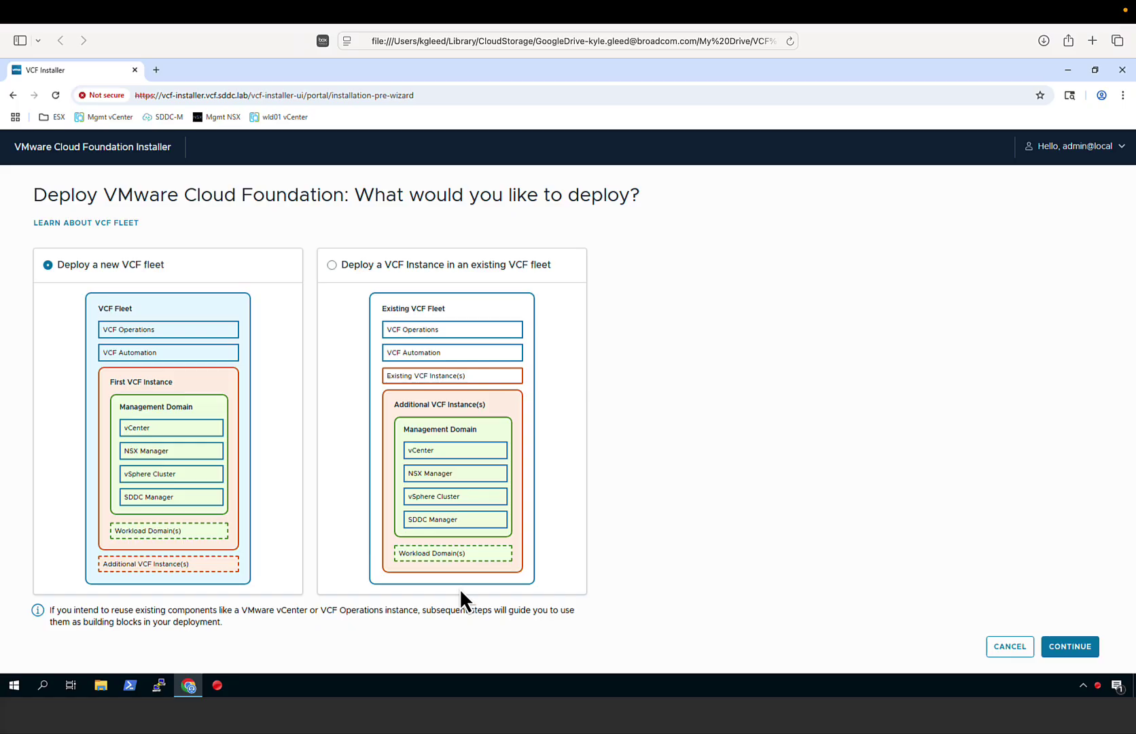
left_click(1079, 644)
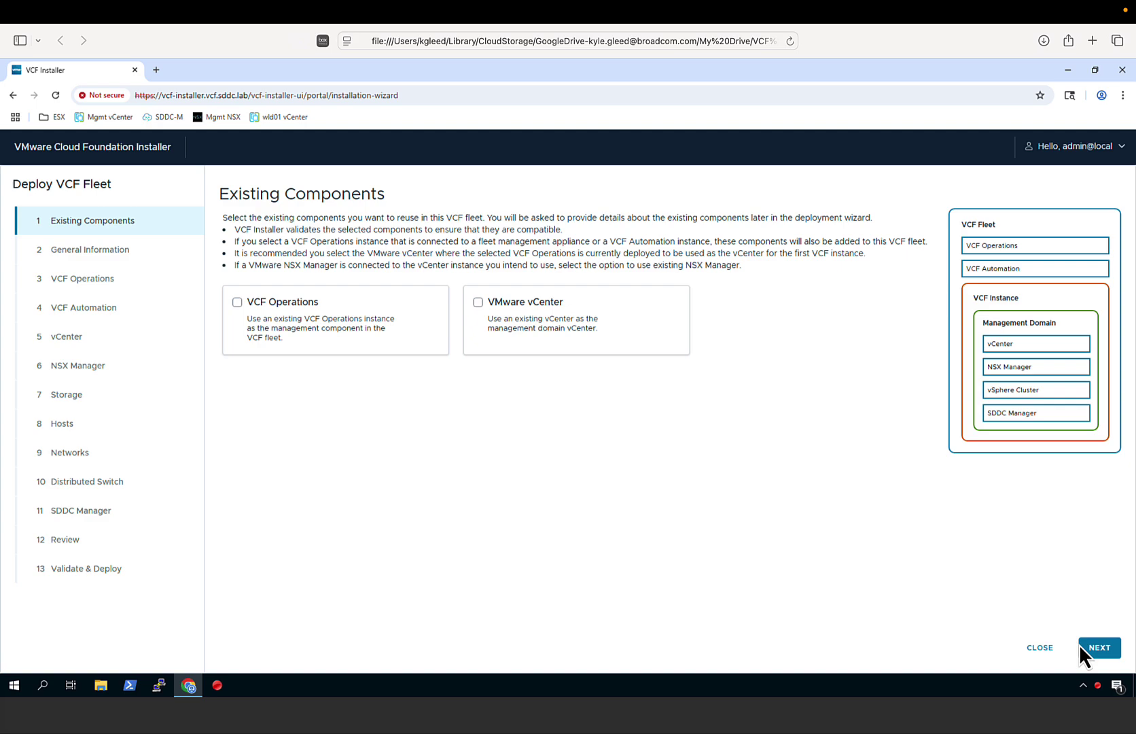
left_click(1090, 648)
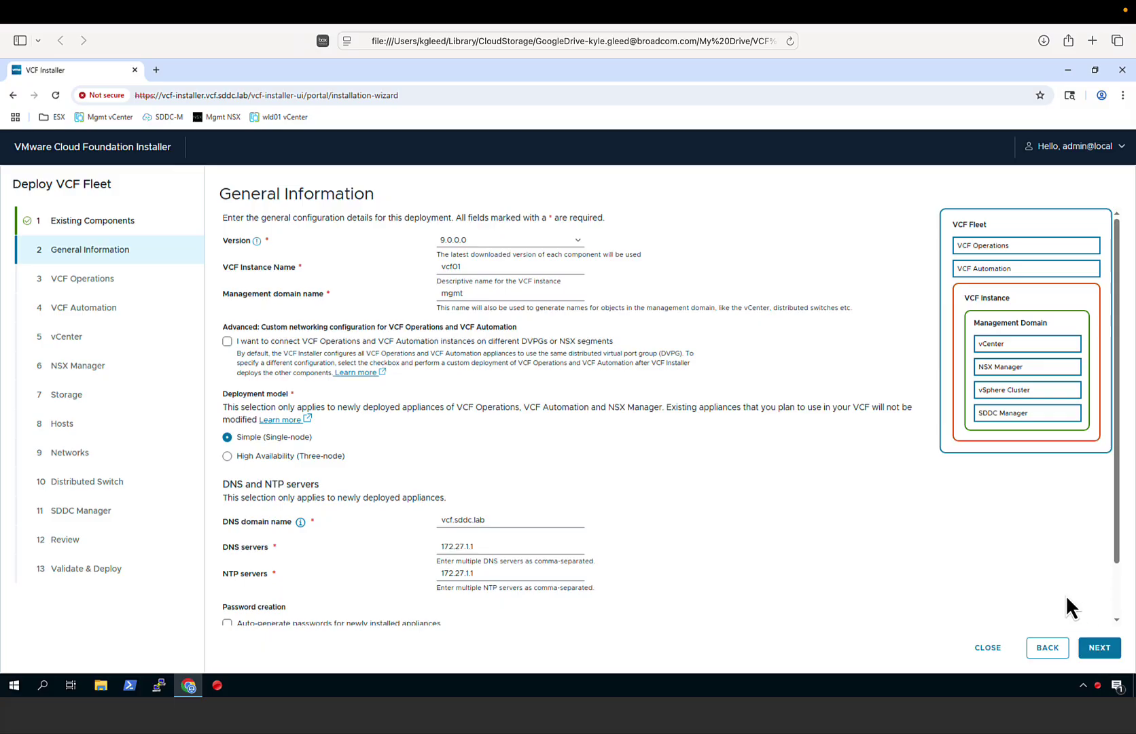
Accept instance vcf01, domain mgmt, single-node, DNS/NTP 172.27.1.1 and proceed to VCF Operations.
left_click(1115, 603)
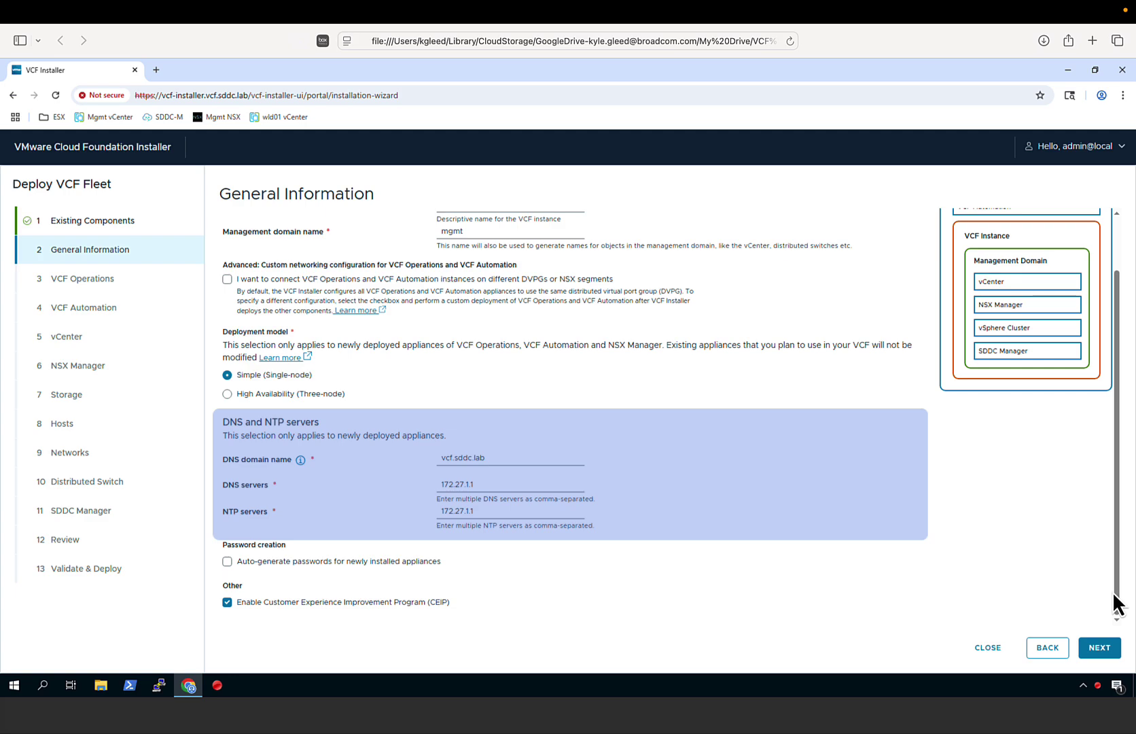
left_click(1106, 652)
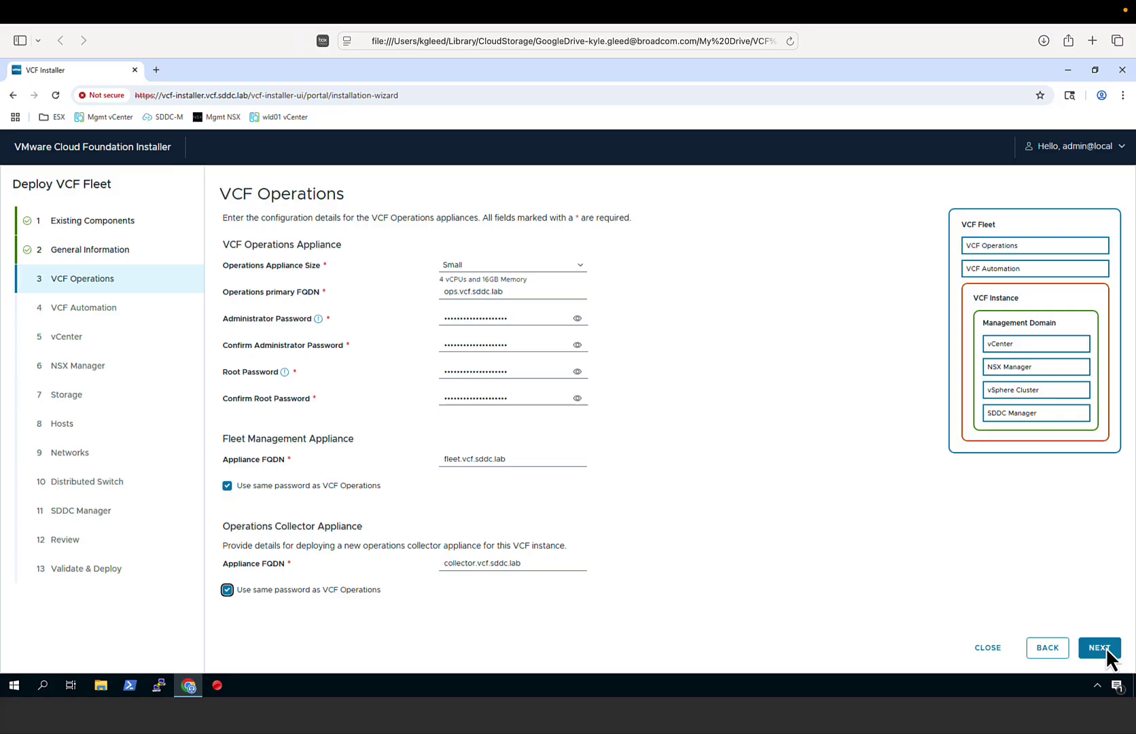
Keep the VCF Automation node IPs 172.27.1.82 and 172.27.1.83 and proceed.
left_click(1107, 651)
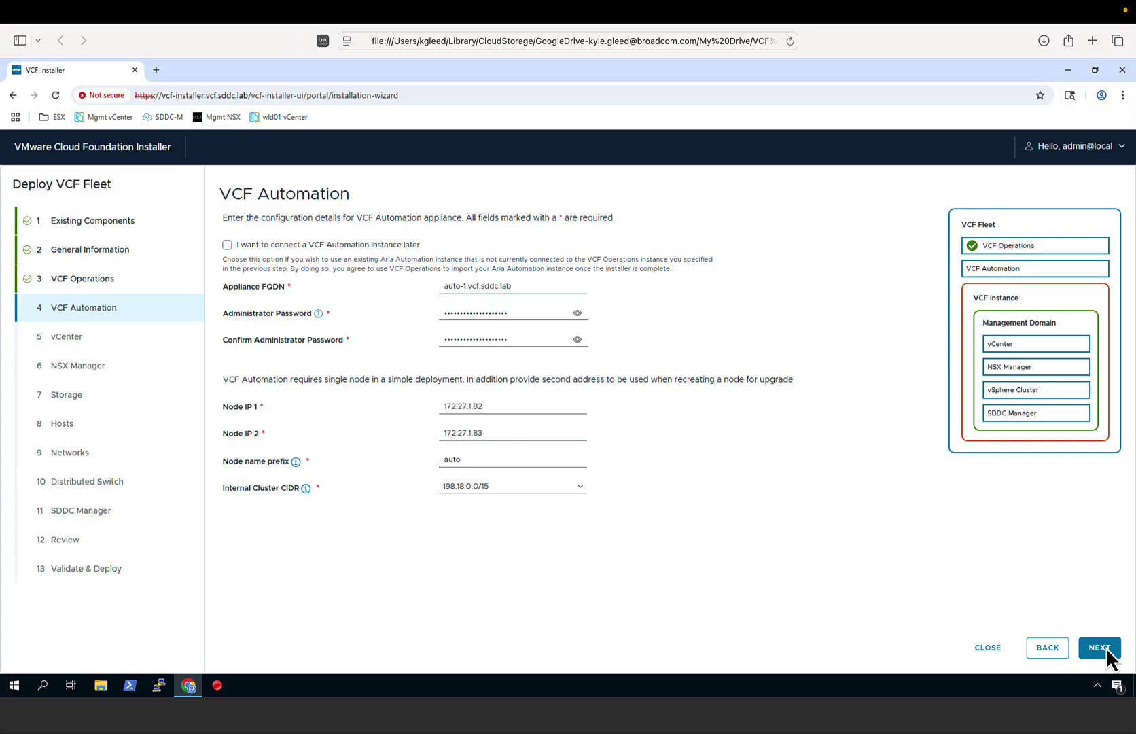
Accept the default vCenter and NSX Manager pages to reach the Storage step.
left_click(1106, 651)
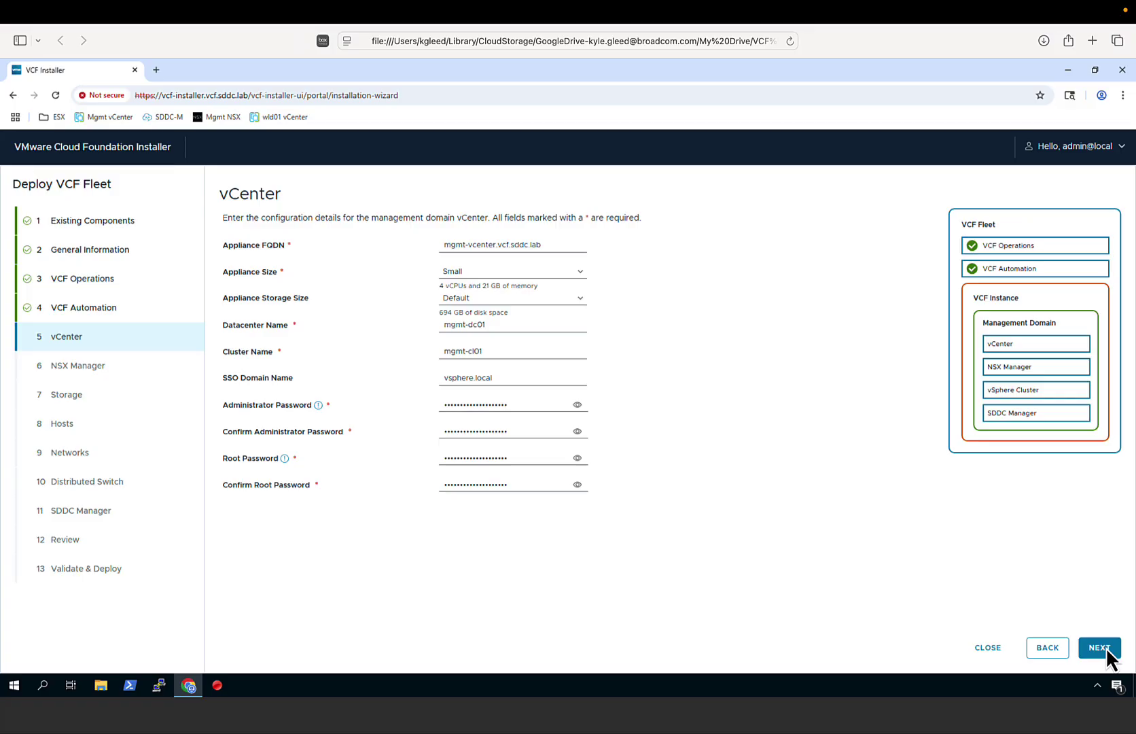
left_click(1106, 654)
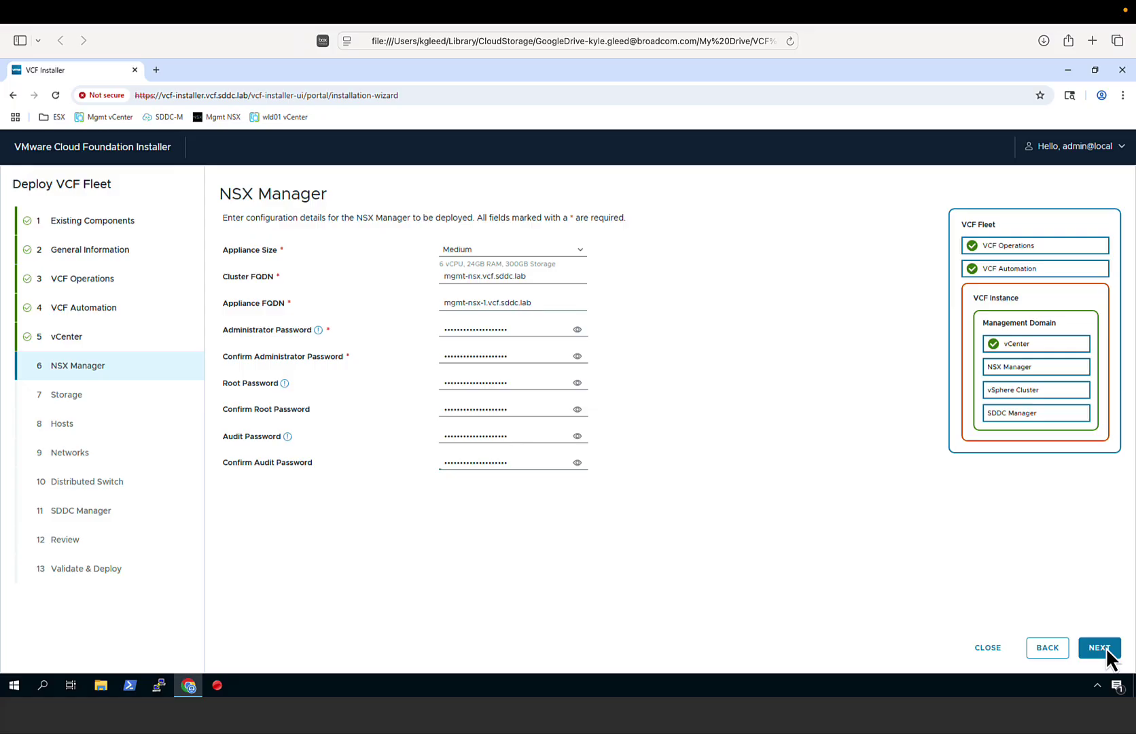
left_click(1102, 648)
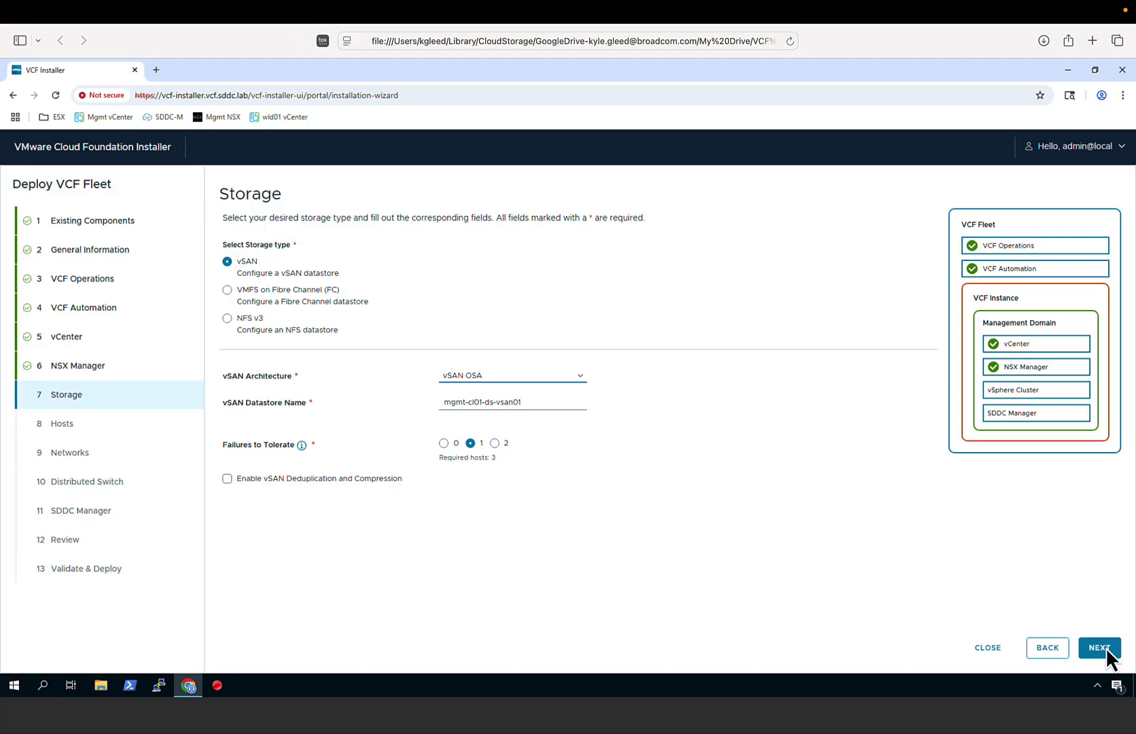
Keep vSAN OSA datastore mgmt-cl01-ds-vsan01 and confirm fingerprints for esx-1, esx-2 and esx-3.
left_click(1106, 651)
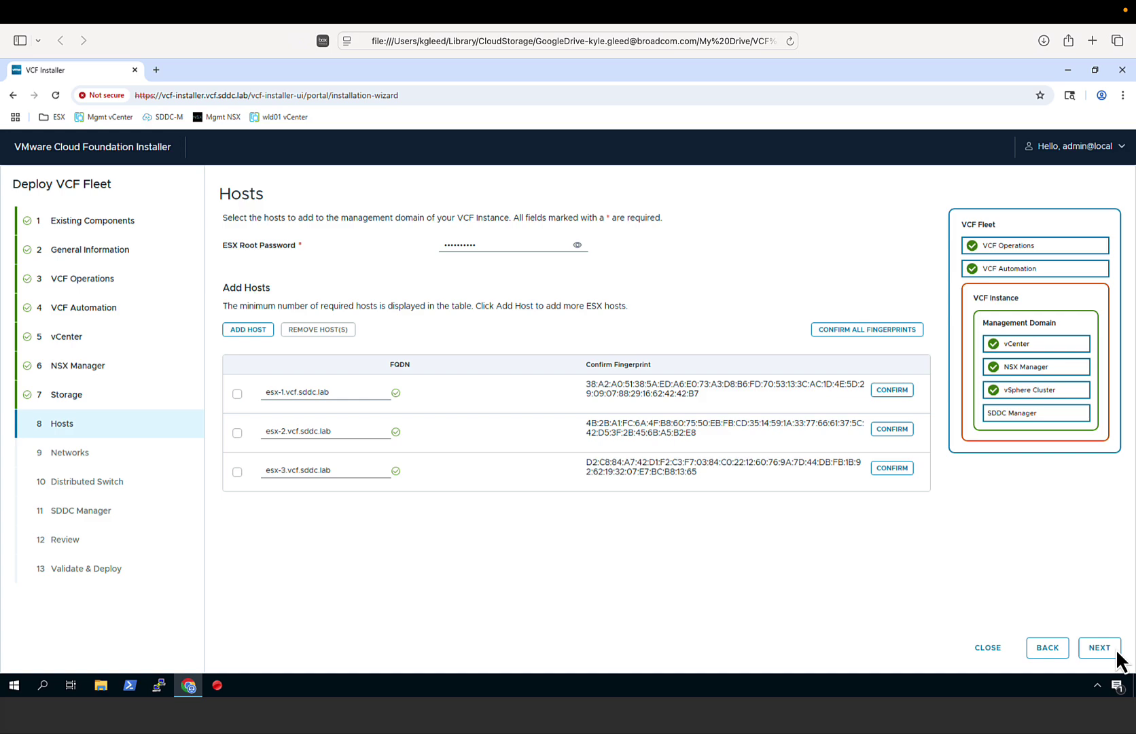
left_click(867, 328)
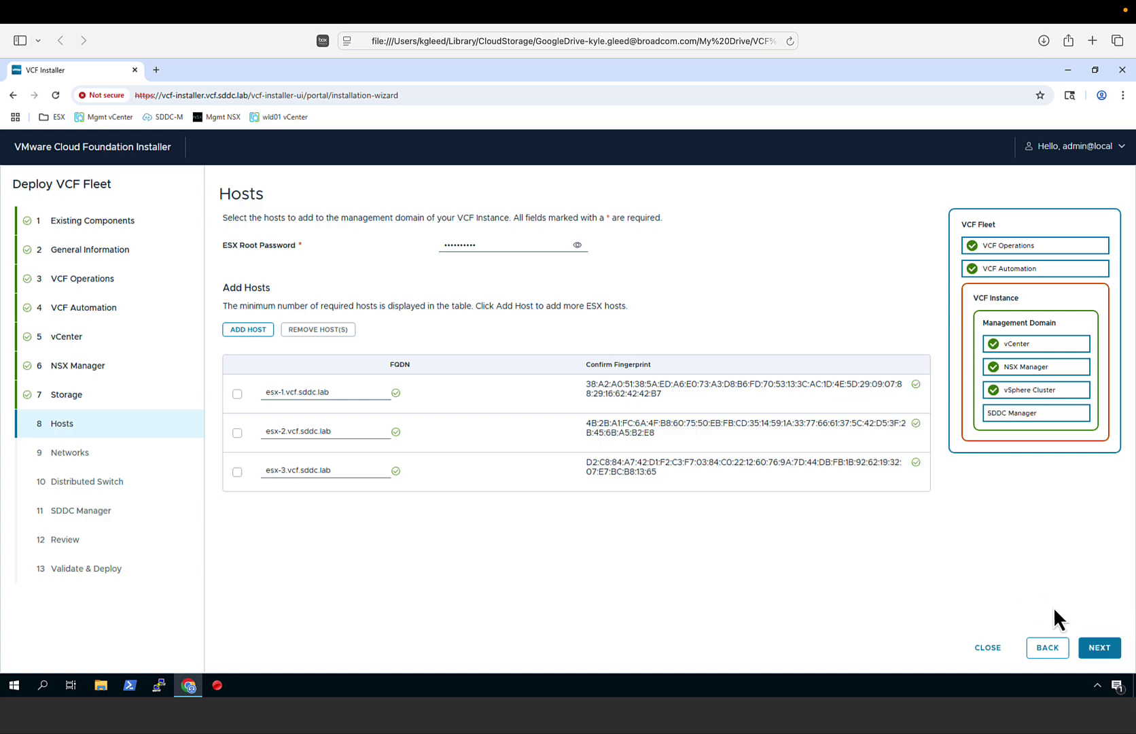
Complete the ESX management, vMotion and vSAN network fields and continue to Distributed Switch.
left_click(1106, 650)
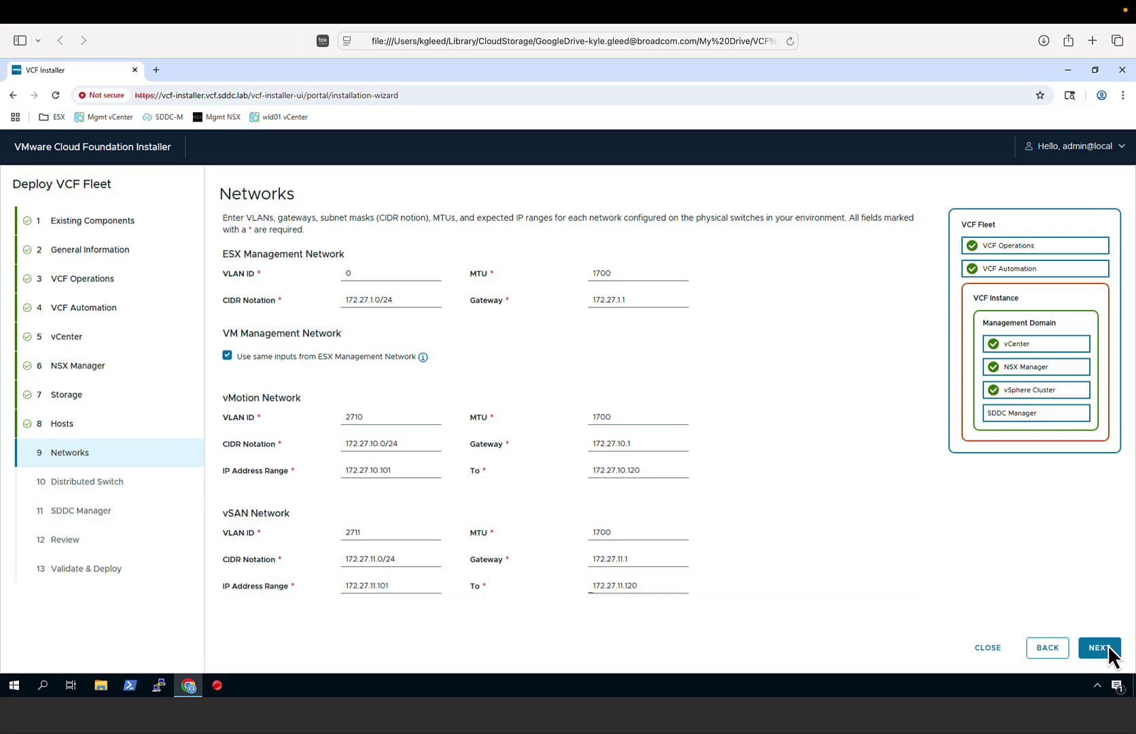
left_click(1109, 649)
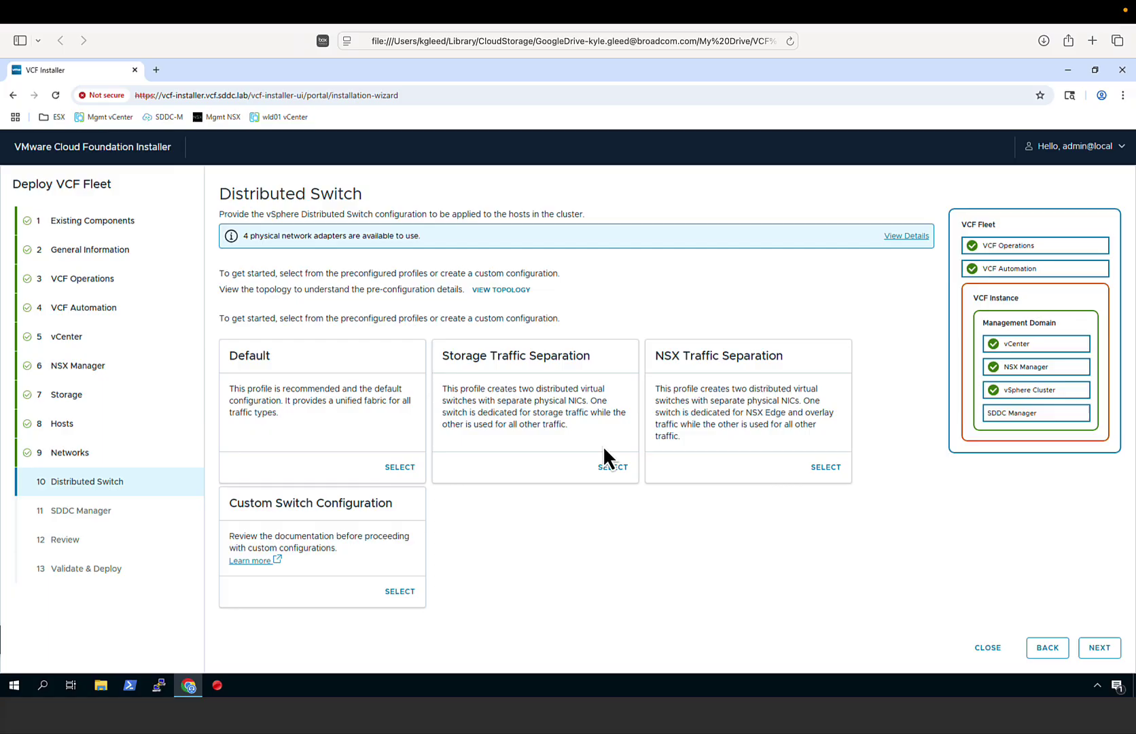
Choose the Storage Traffic Separation profile and change mgmt-cl01-vds01's MTU from 9000 to 1700.
left_click(615, 467)
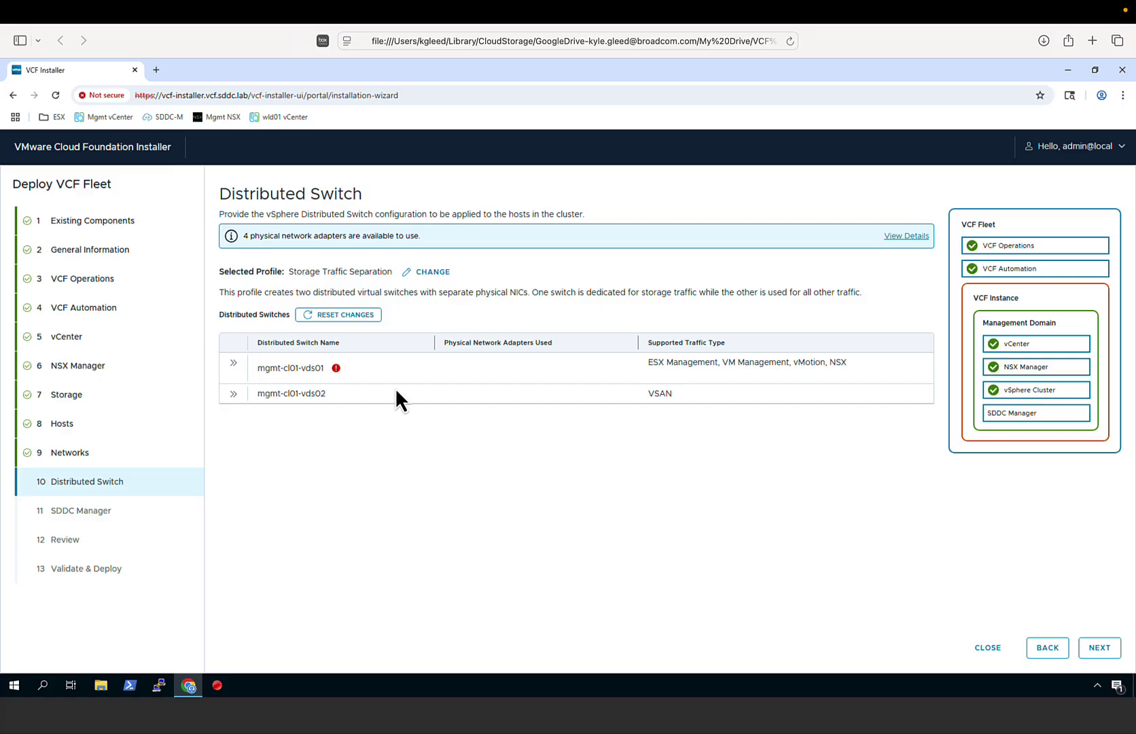
left_click(233, 364)
left_click(679, 412)
type("1700")
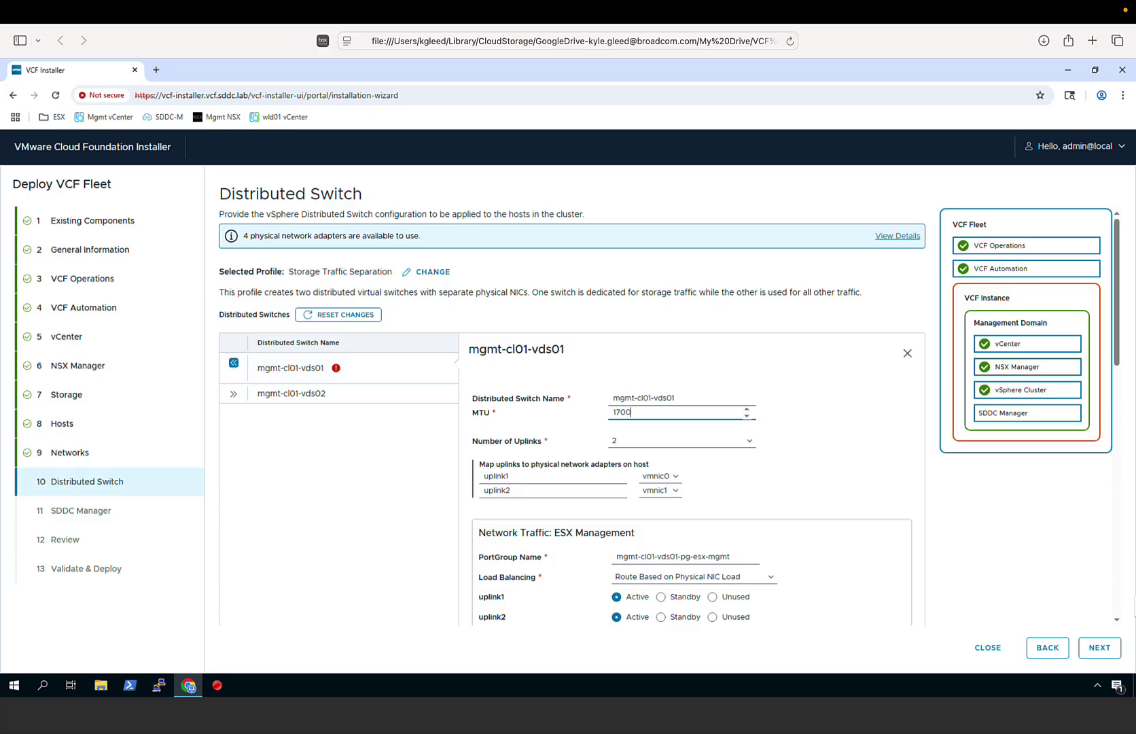
left_click(1119, 593)
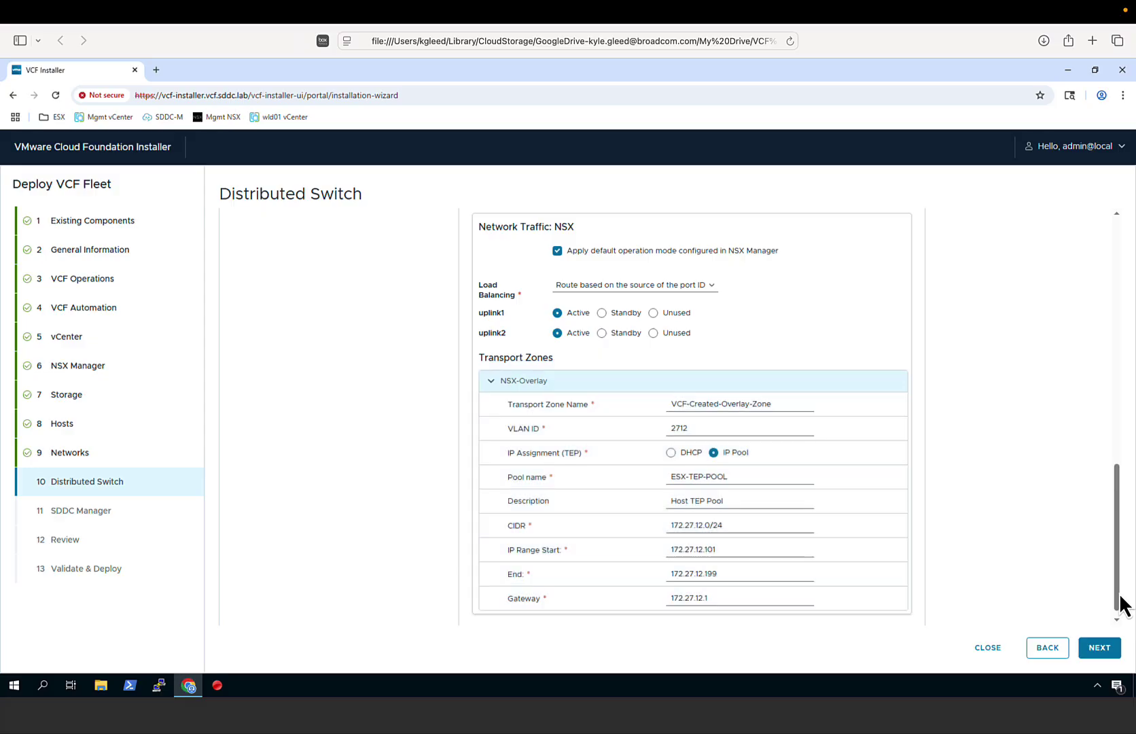
Confirm the SDDC Manager appliance FQDN sddc-manager.vcf.sddc.lab and its passwords, then continue to Review.
left_click(1106, 653)
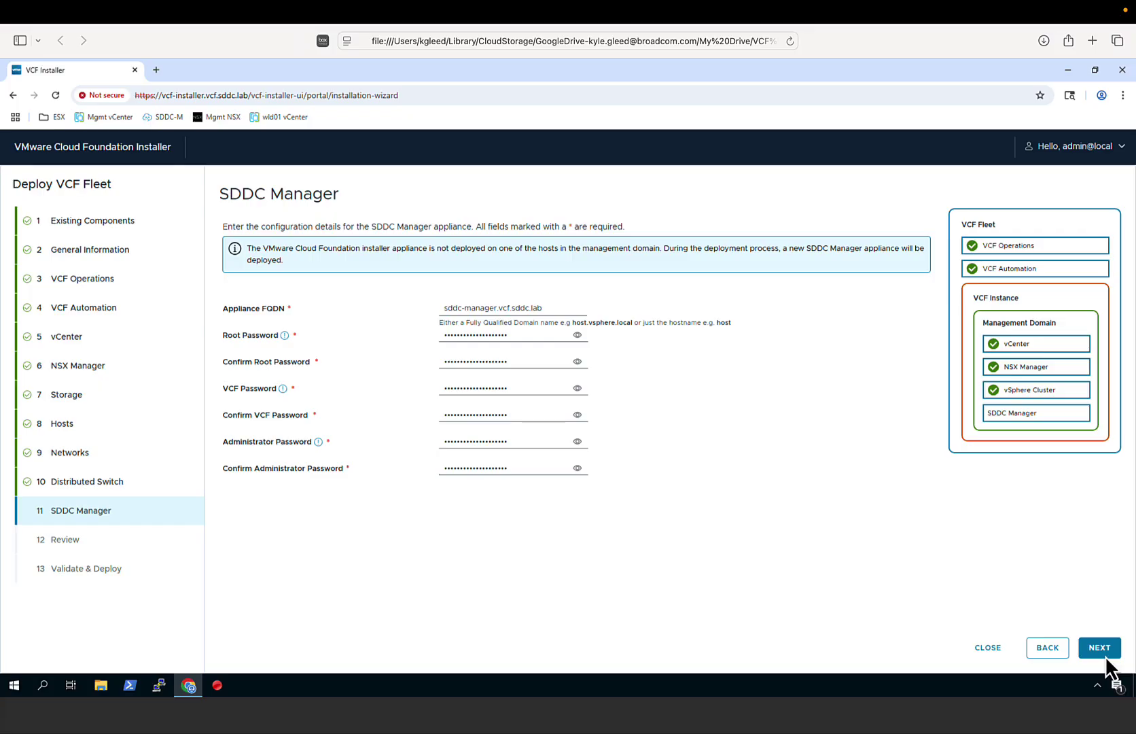
left_click(1102, 653)
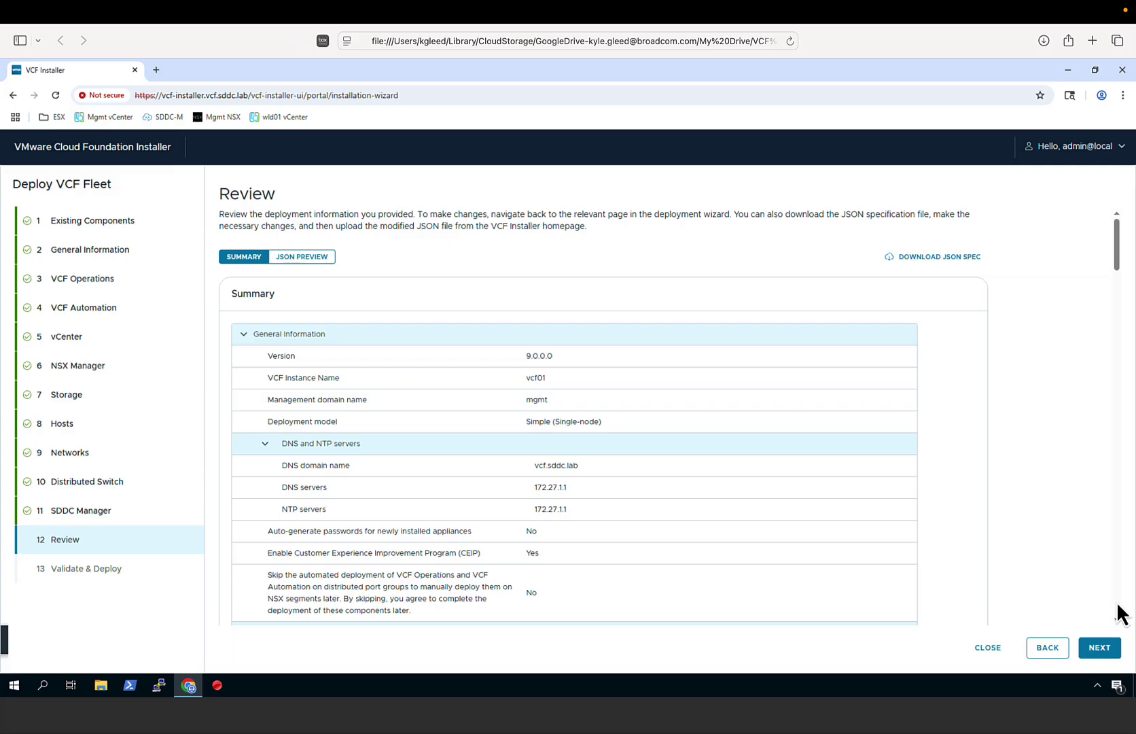
Scroll through the deployment Review summary, preview it as JSON and download the JSON spec.
scroll(1116, 602, "down", 15)
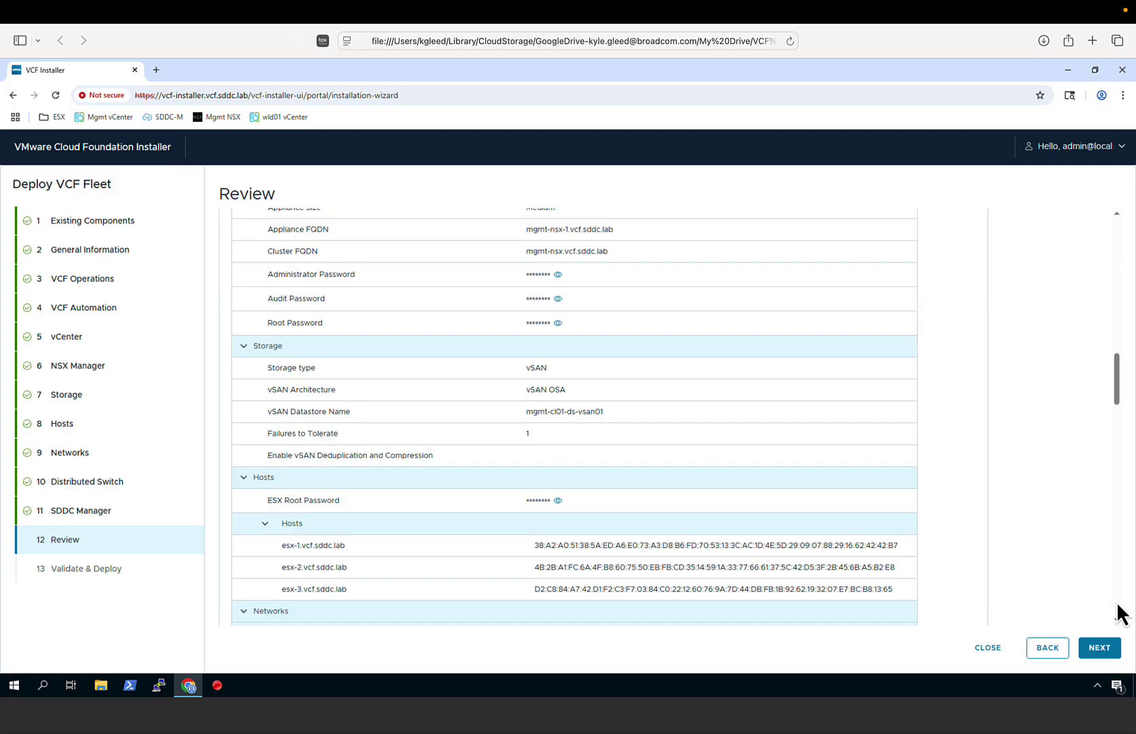
scroll(1116, 602, "down", 10)
scroll(1116, 602, "down", 3)
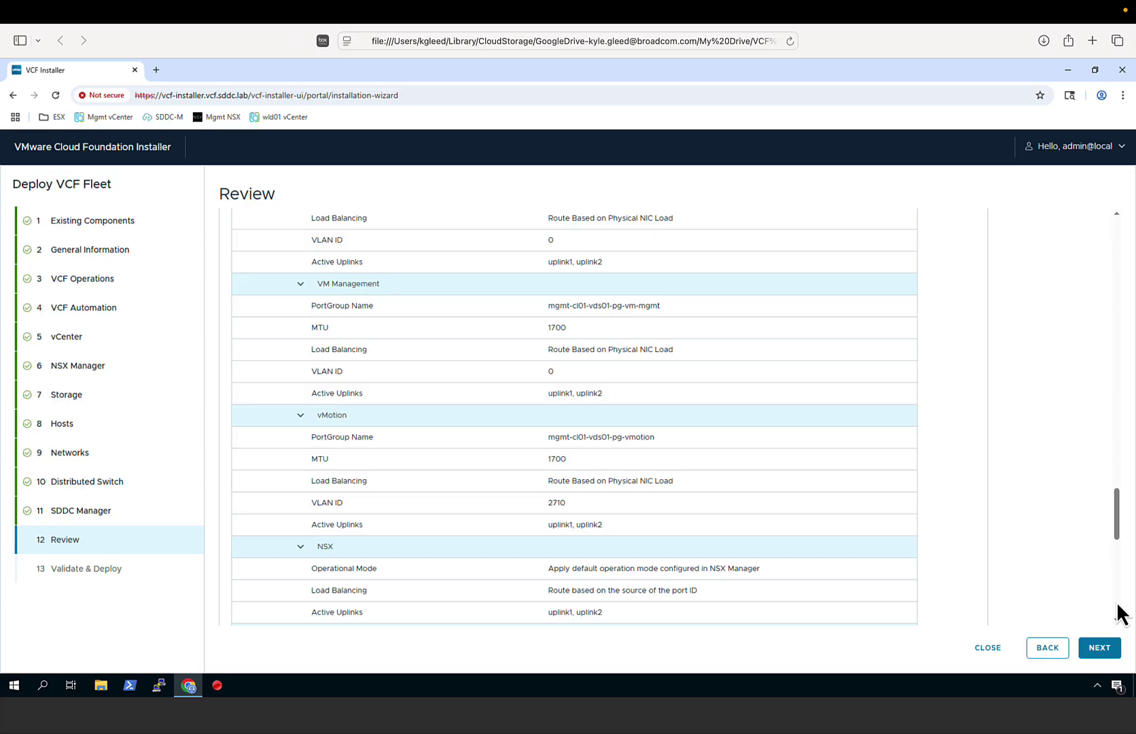
scroll(1116, 602, "down", 5)
scroll(1115, 489, "up", 20)
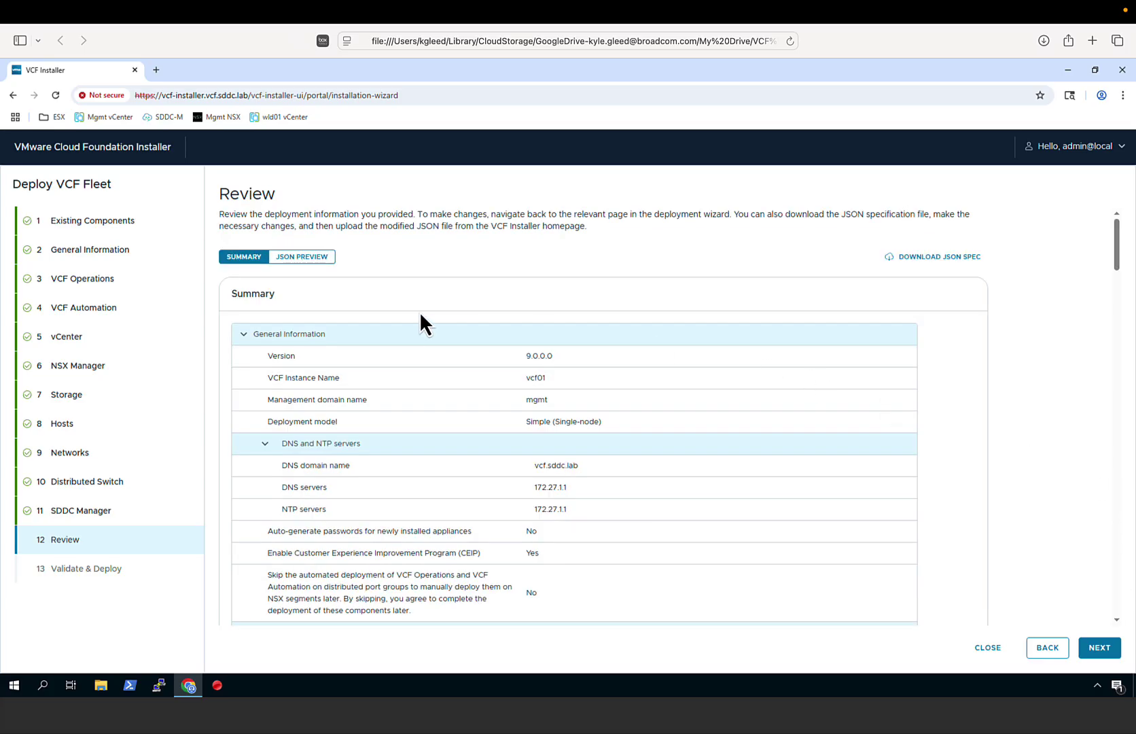
left_click(317, 259)
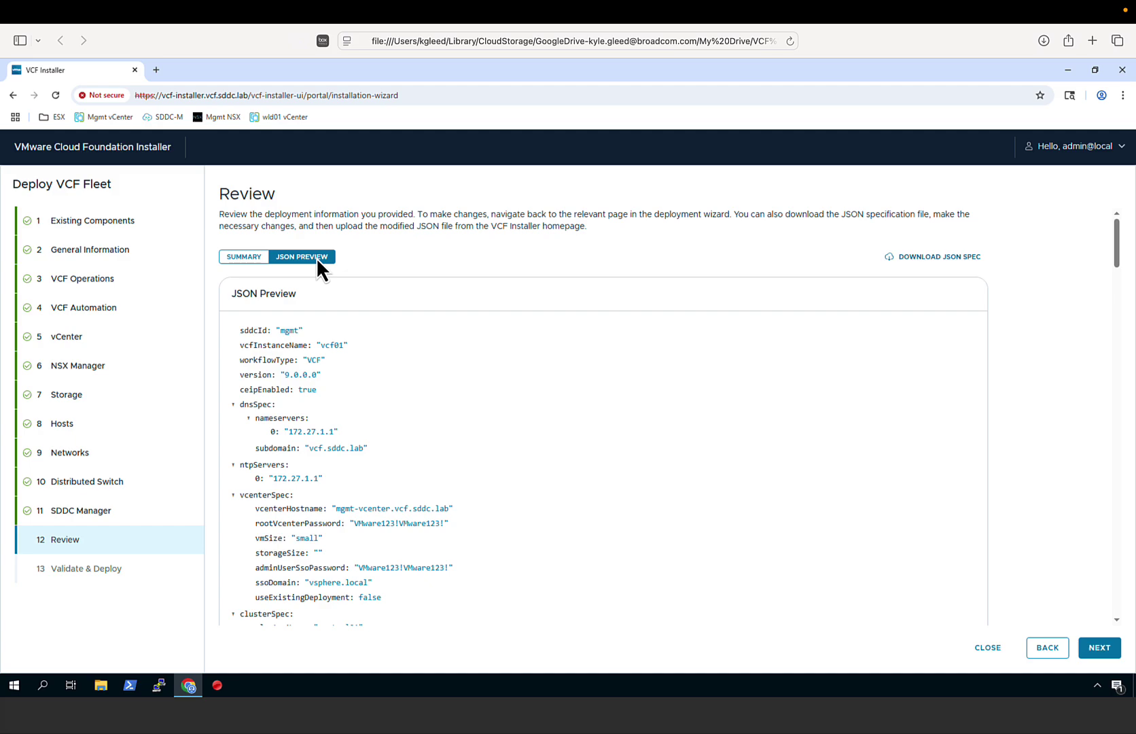
left_click(941, 258)
Pass all 13 Validate & Deploy checks, then deploy the VCF fleet to 100% completion.
left_click(1102, 648)
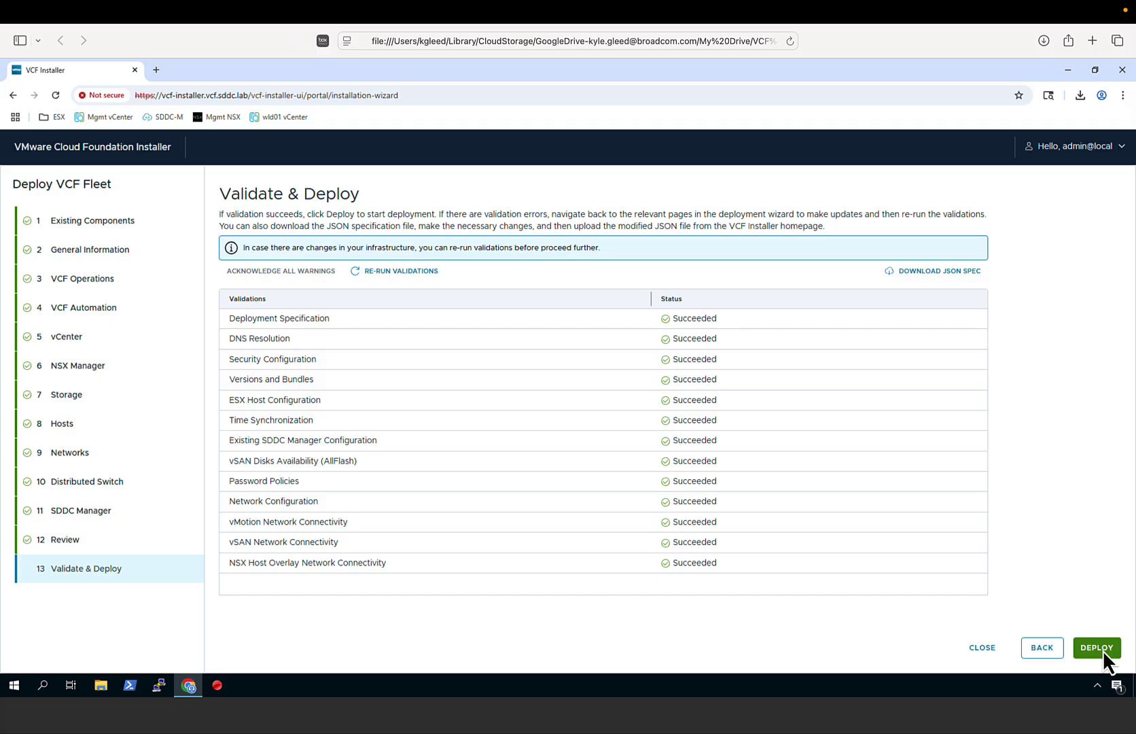
left_click(1102, 649)
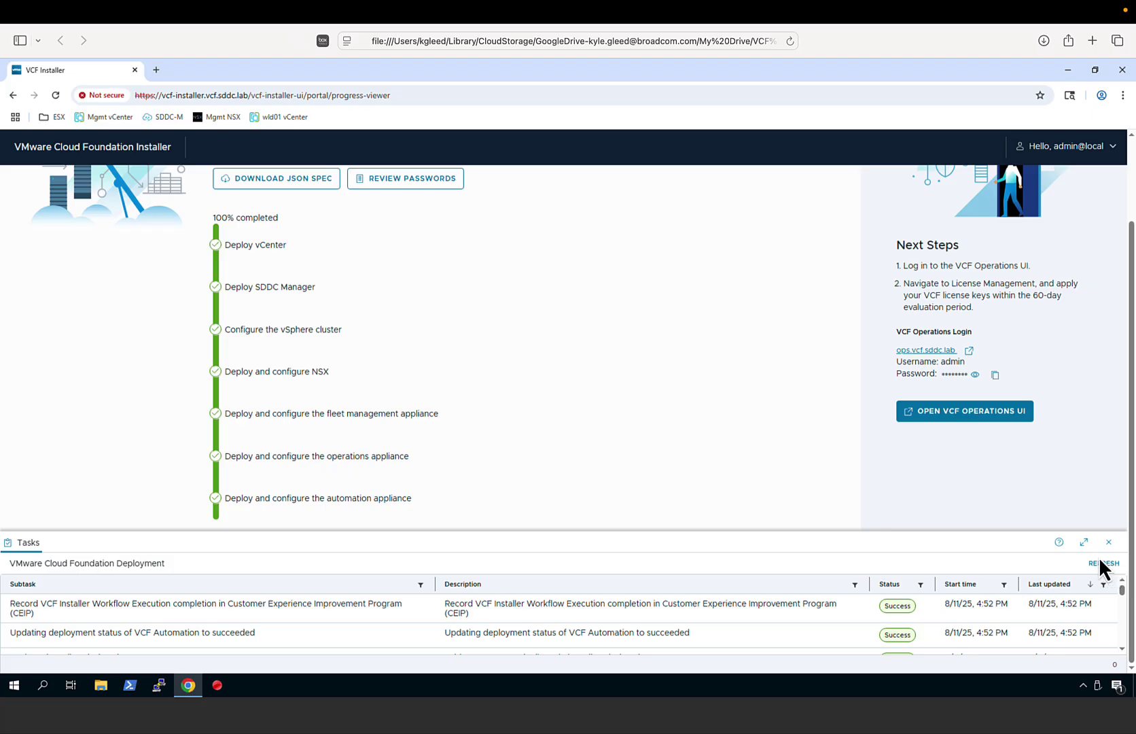
Expand the Tasks panel, confirm every deployment subtask shows Success, then restore the completed summary.
left_click(1085, 543)
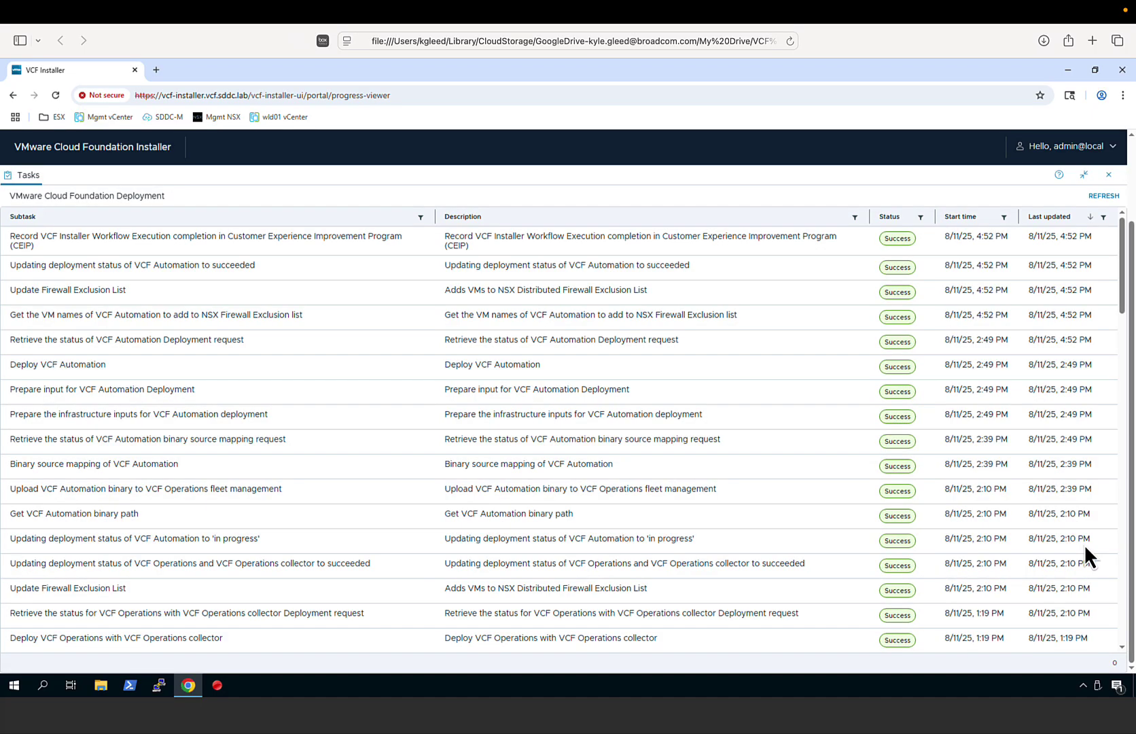
left_click(1123, 632)
left_click(1123, 632)
left_click(1123, 632)
left_click(1123, 632)
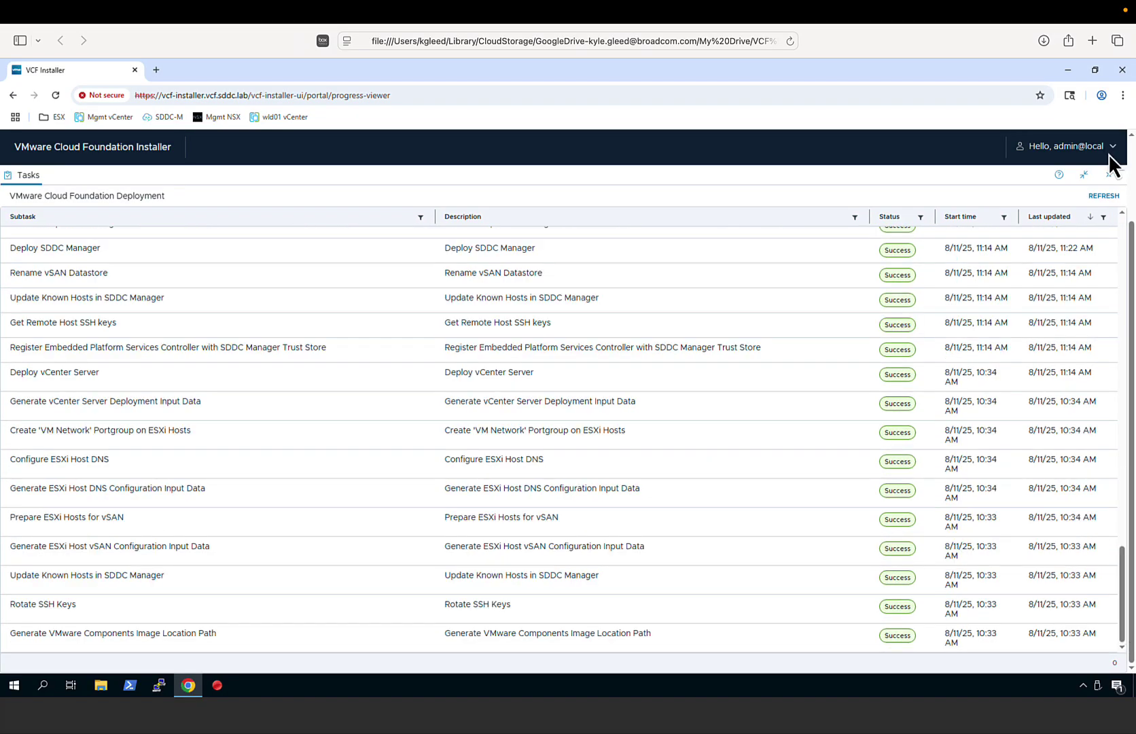
left_click(1107, 177)
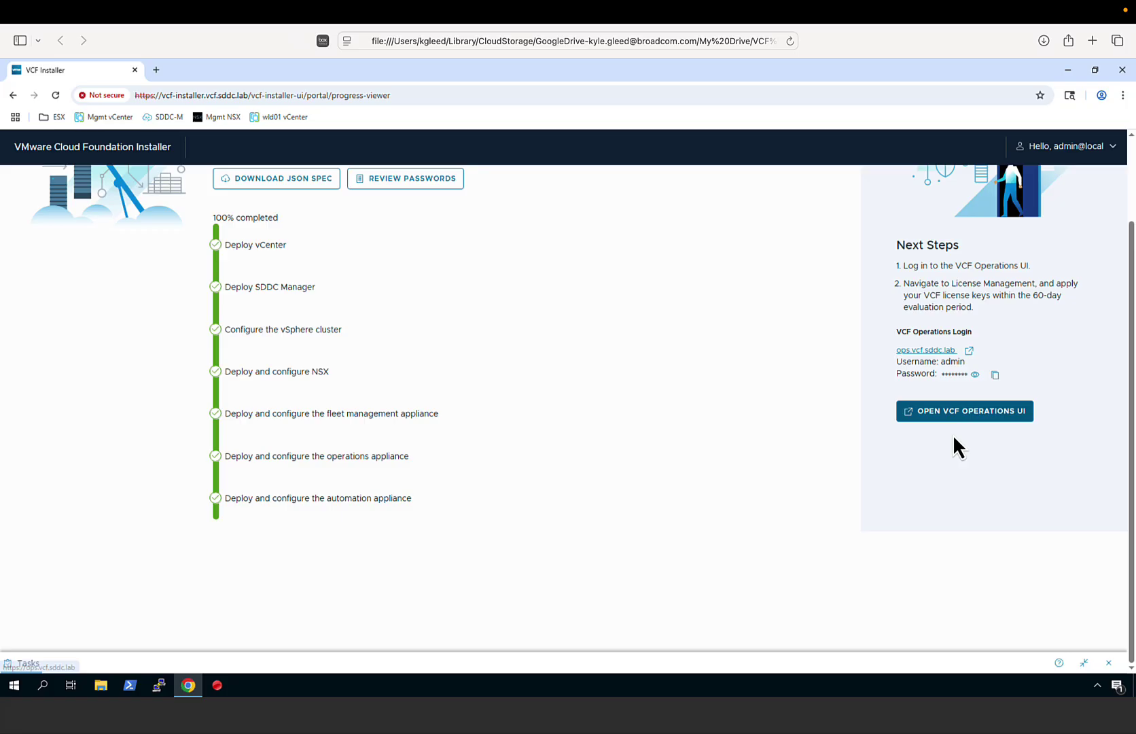
Sign in to VCF Operations and check the integration accounts under Administration > Integrations.
left_click(982, 411)
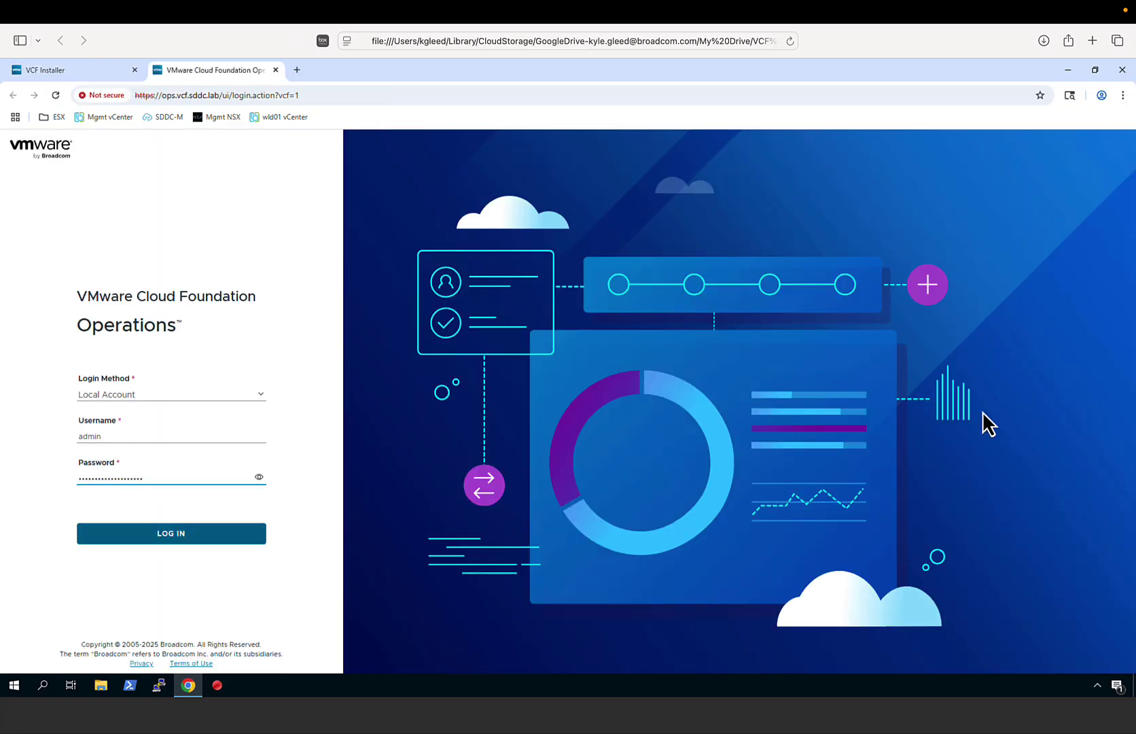
left_click(146, 536)
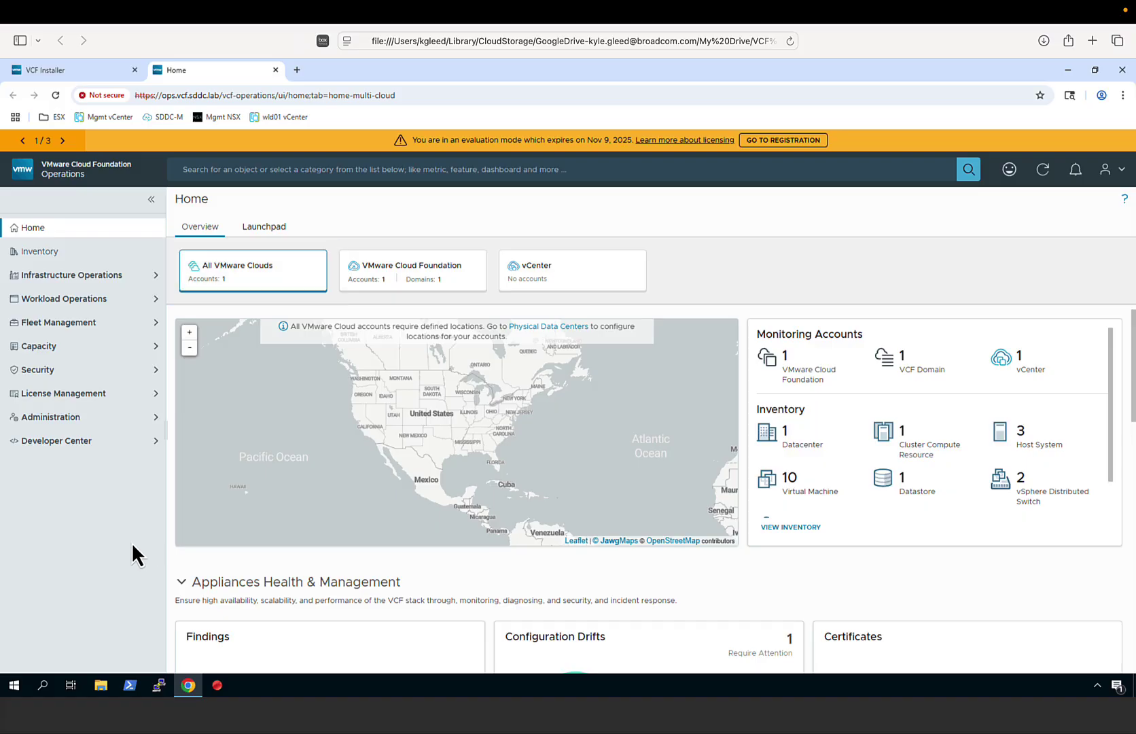
left_click(92, 427)
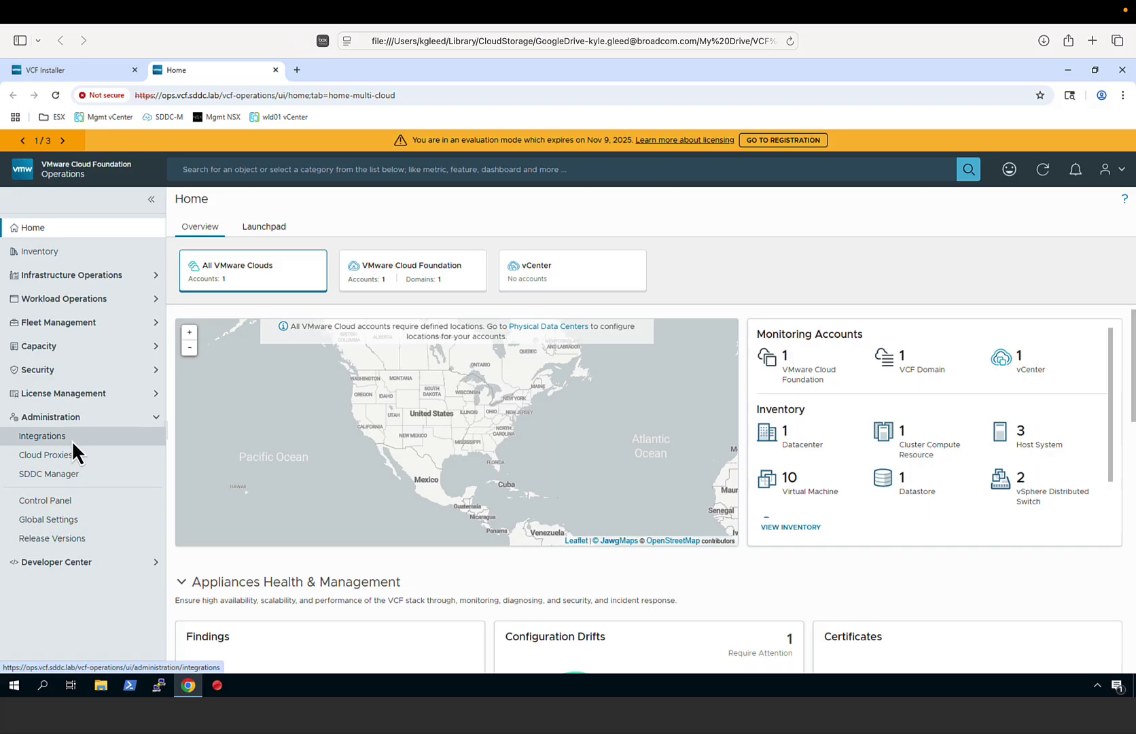
left_click(70, 438)
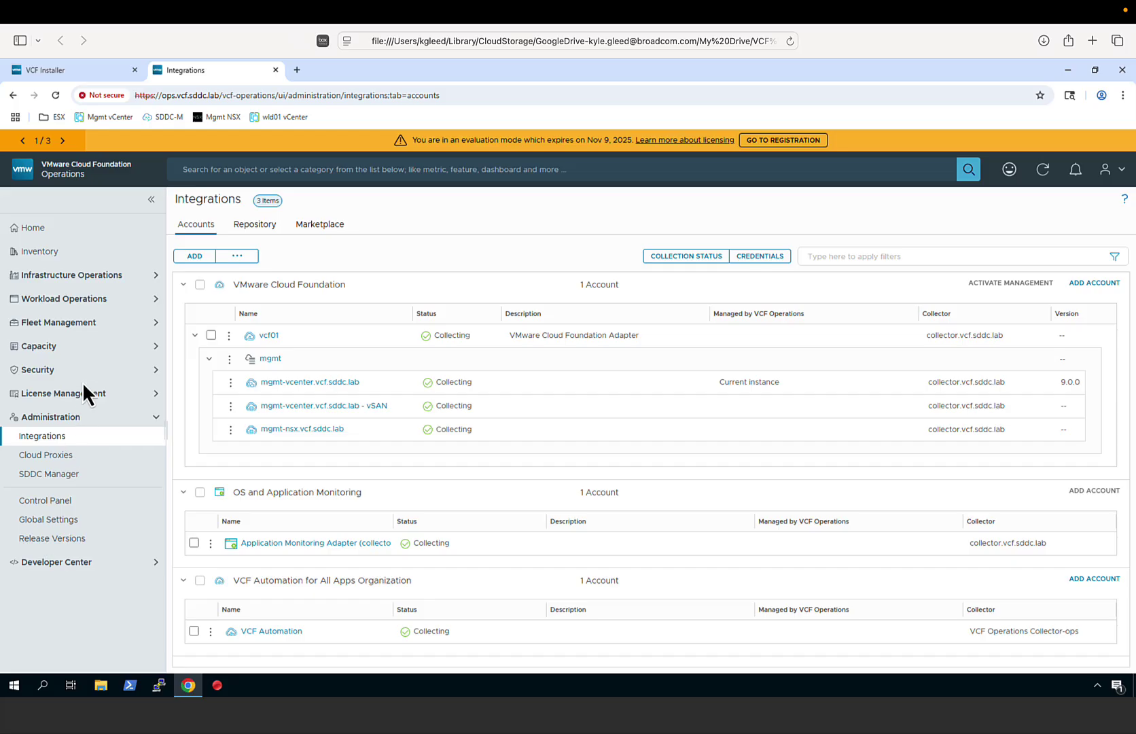
Open mgmt-vcenter.vcf.sddc.lab from the vCenter inventory in the vSphere Client.
left_click(92, 250)
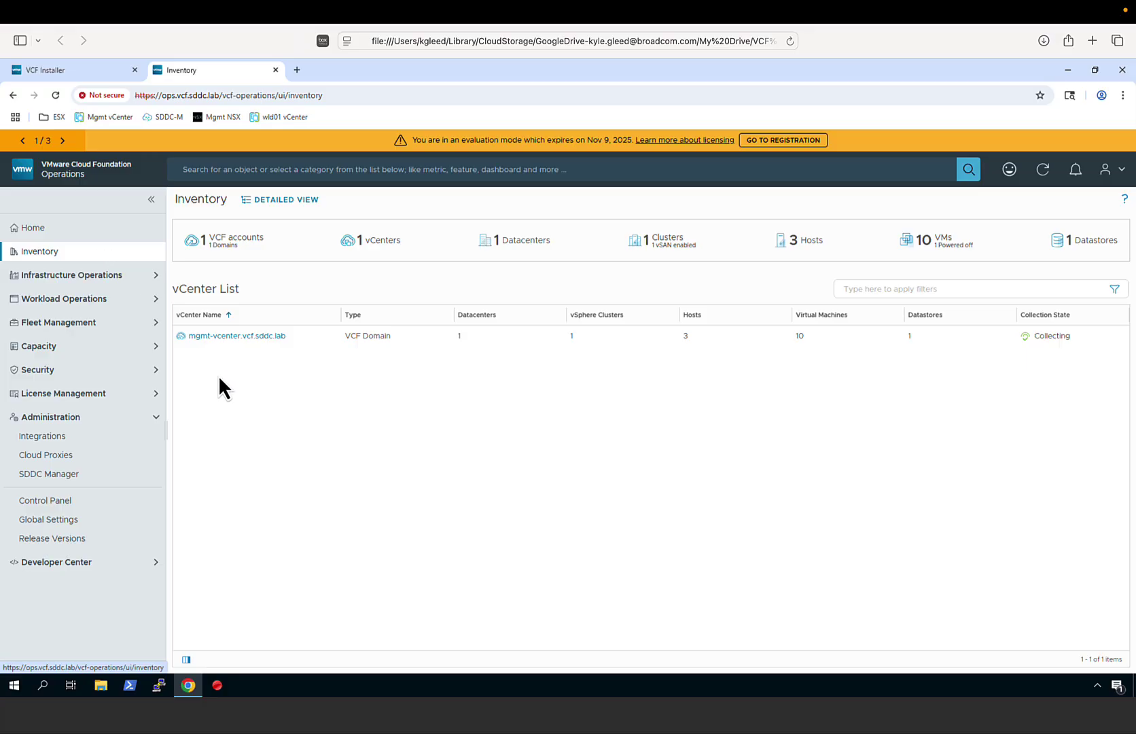
left_click(228, 337)
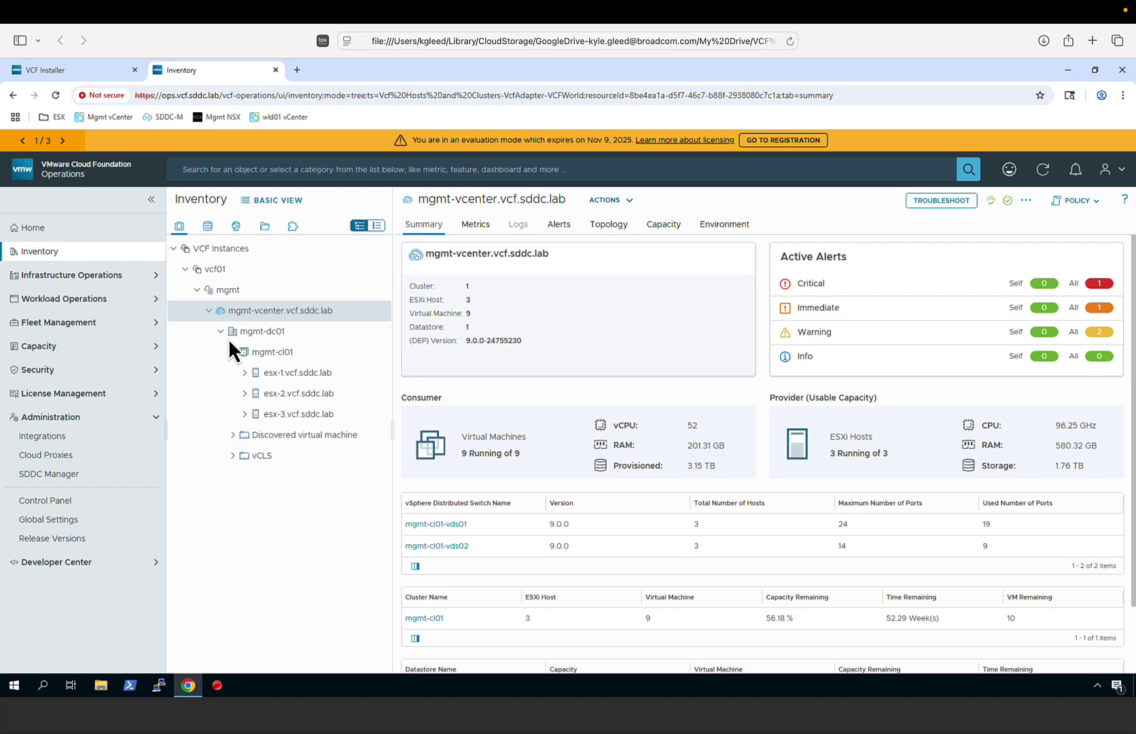
left_click(623, 207)
left_click(640, 224)
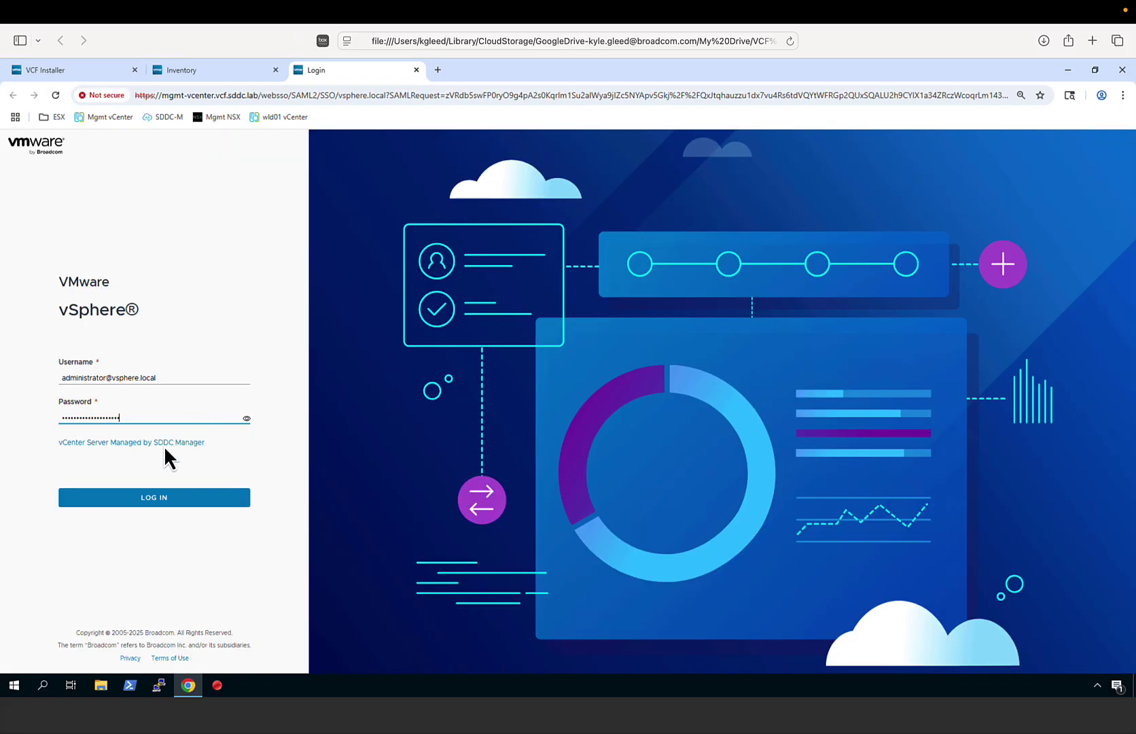
Sign in to vSphere Client, review mgmt-dc01's storage, vSAN datastore hosts and networking, then open a blank tab.
left_click(138, 498)
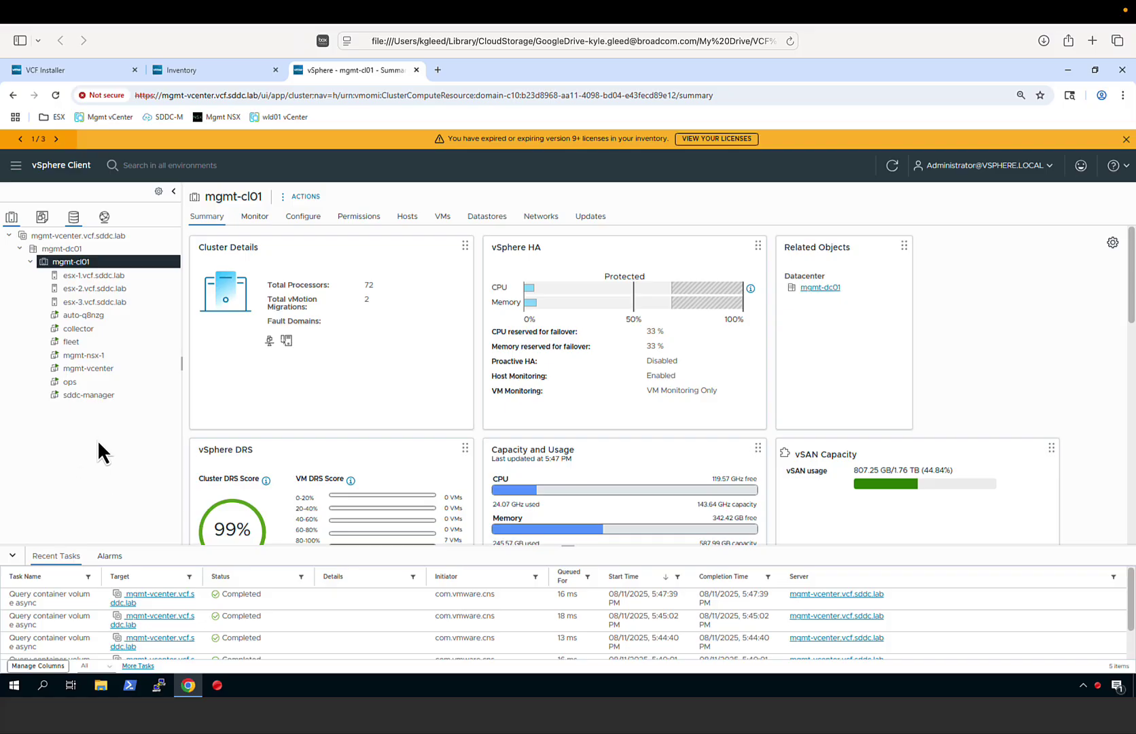
left_click(73, 219)
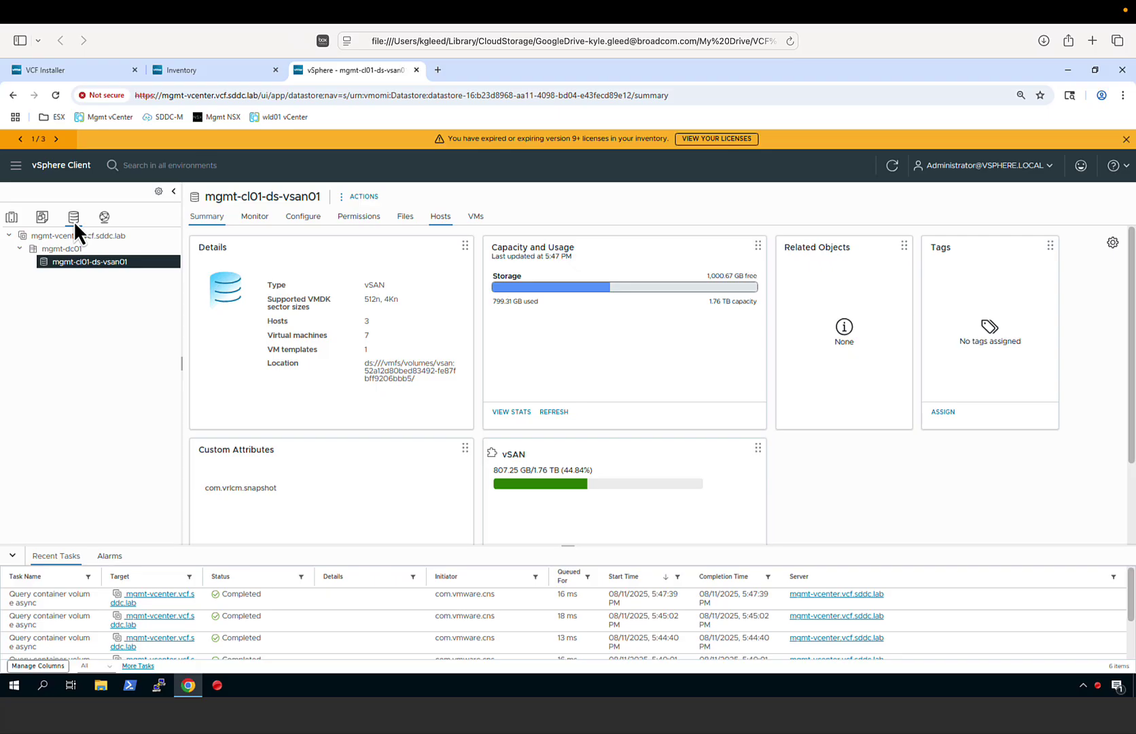
left_click(439, 217)
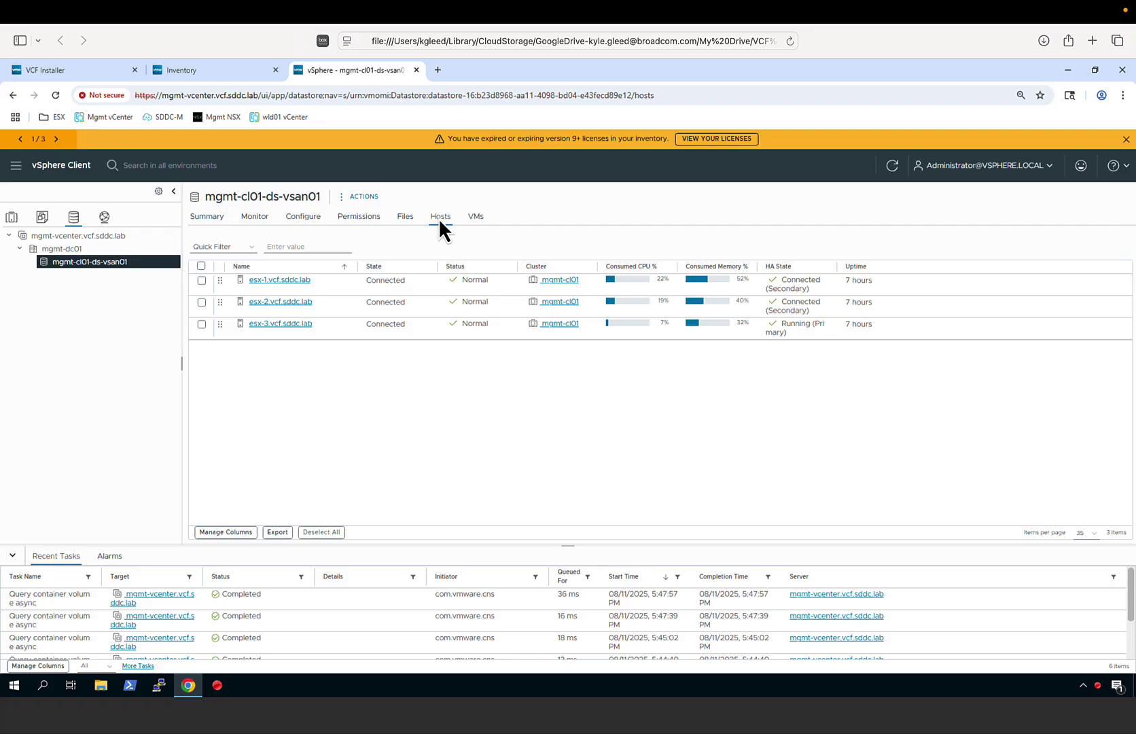
left_click(104, 217)
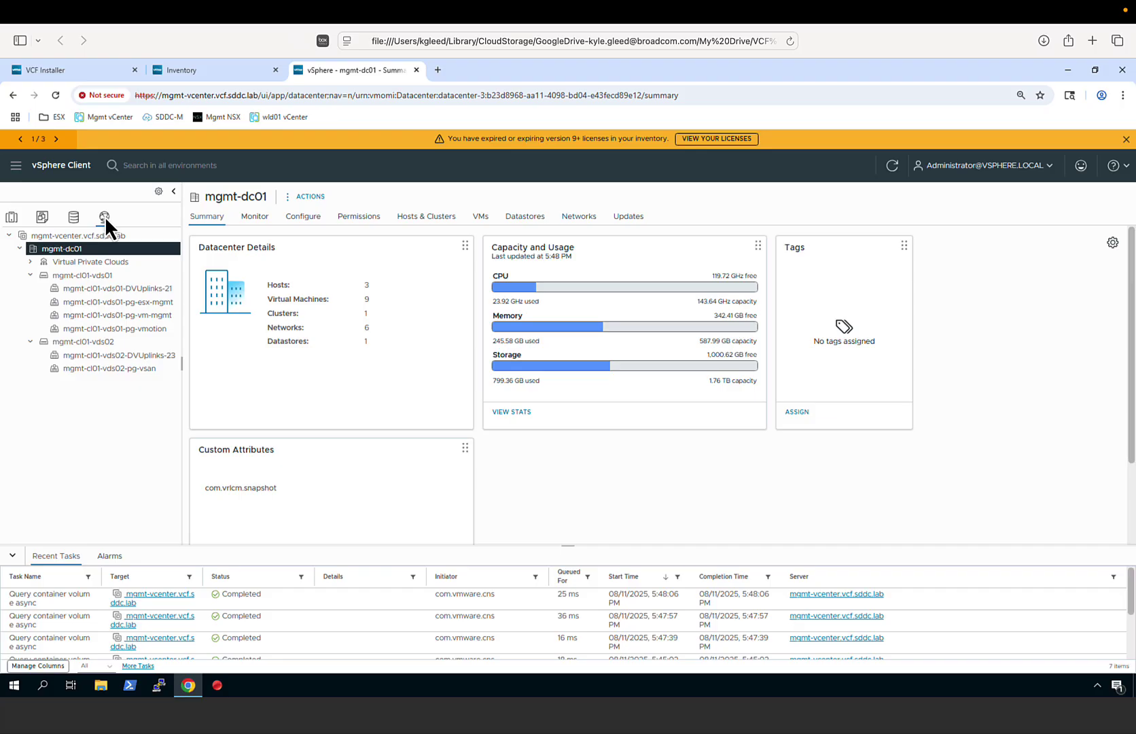
left_click(437, 70)
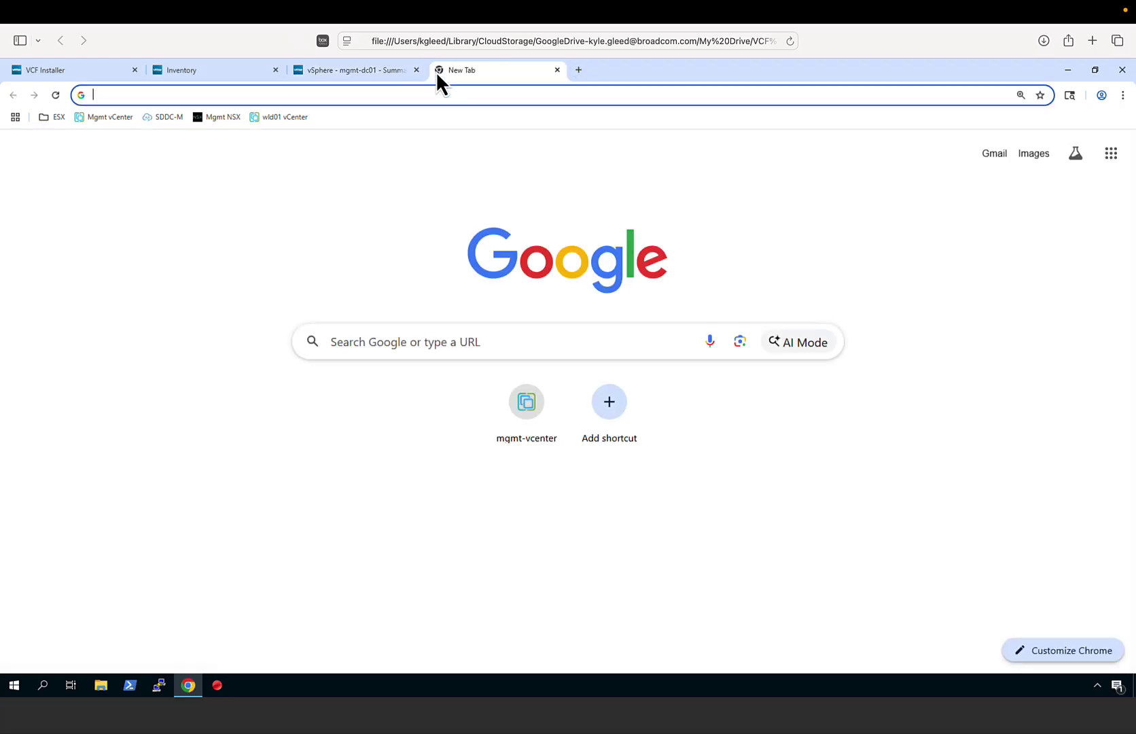
Sign in to NSX Manager and verify mgmt-cl01 hosts esx-1 to esx-3 are NSX-configured and up.
left_click(217, 119)
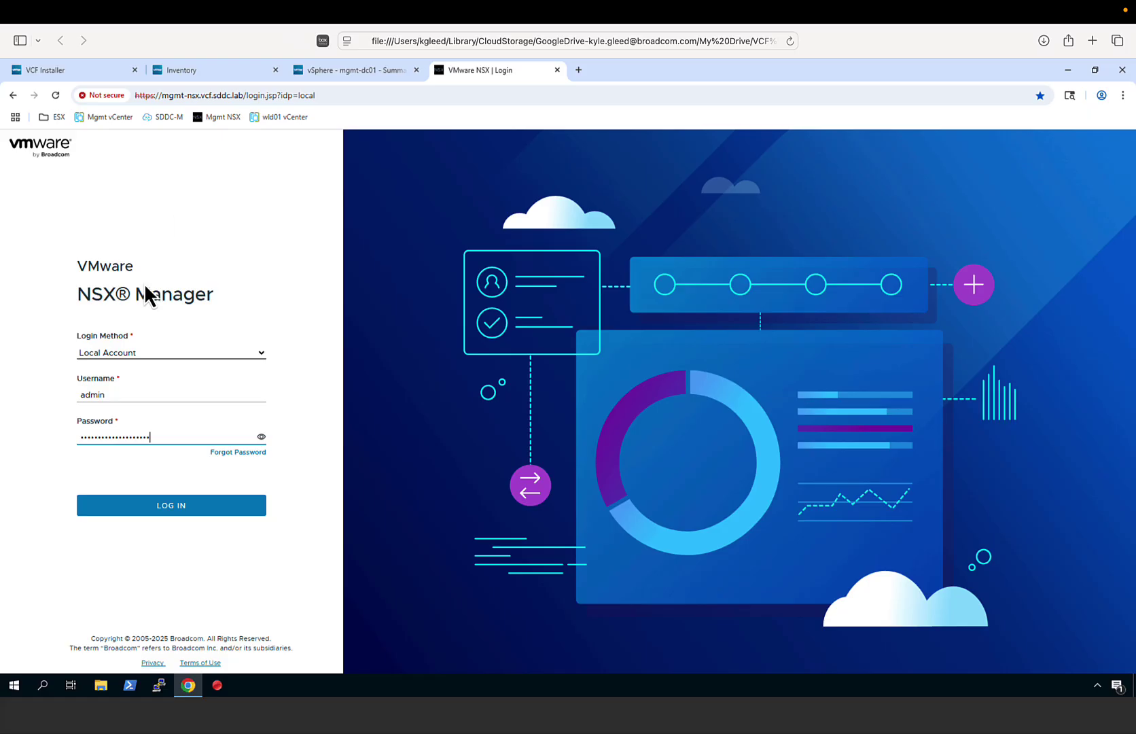
left_click(133, 508)
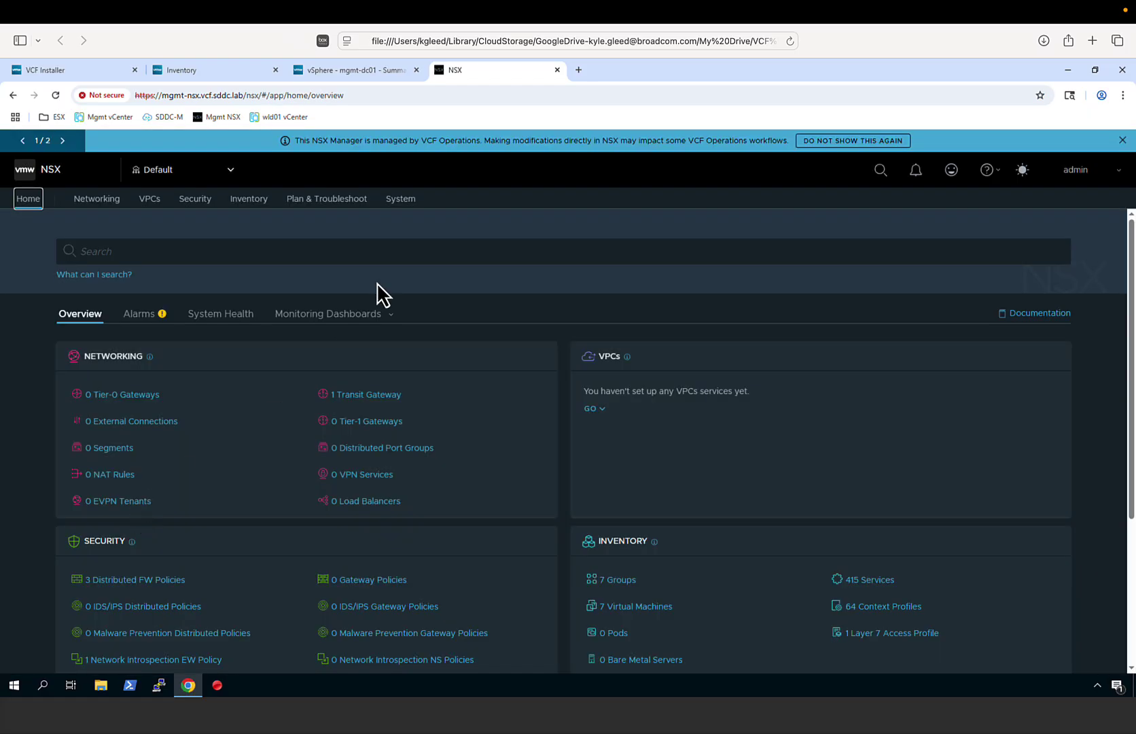
left_click(401, 199)
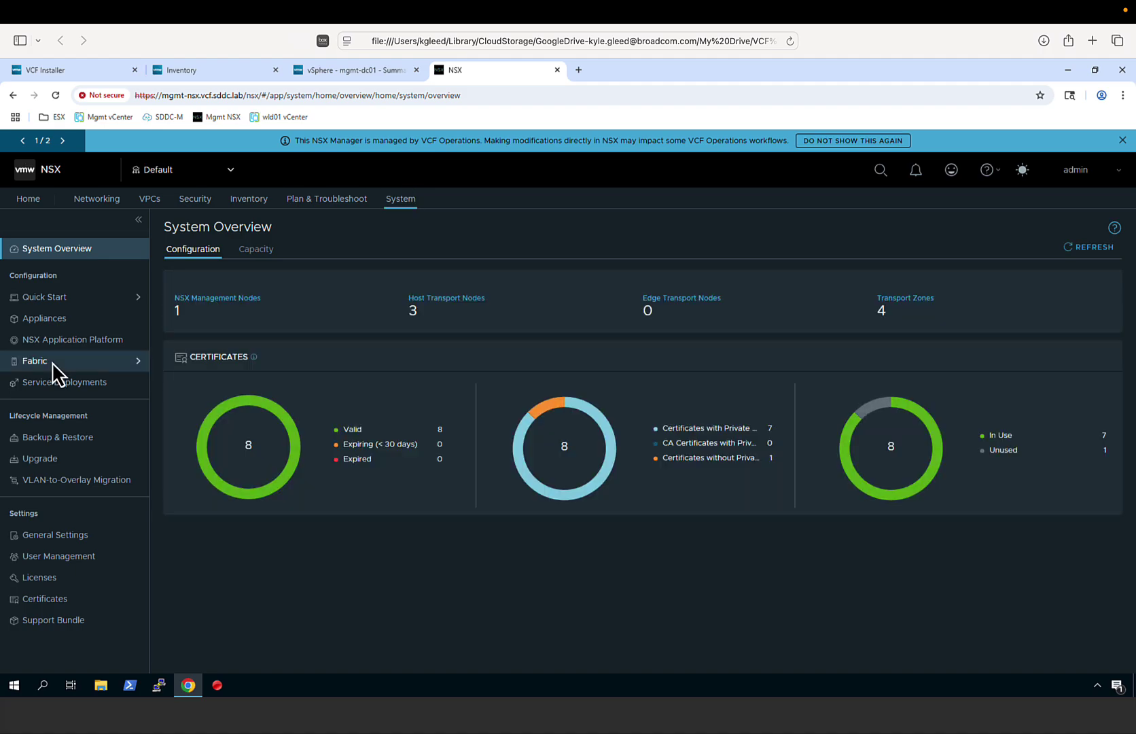
left_click(51, 362)
left_click(62, 384)
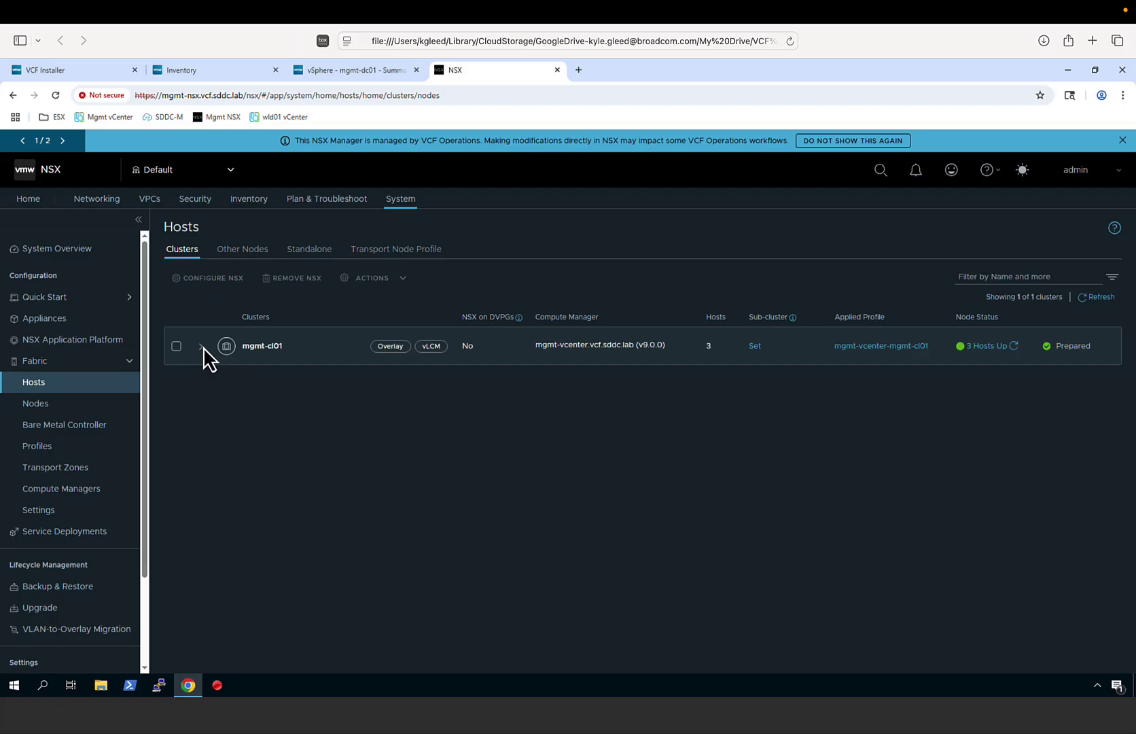
left_click(201, 346)
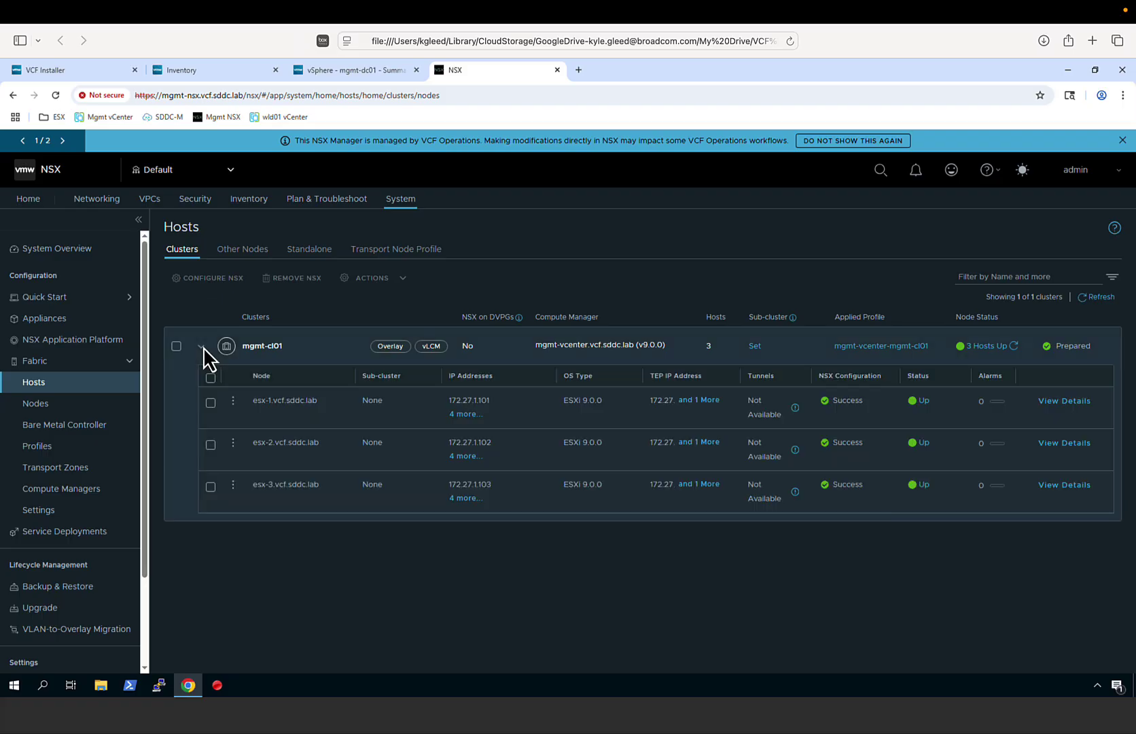
left_click(382, 71)
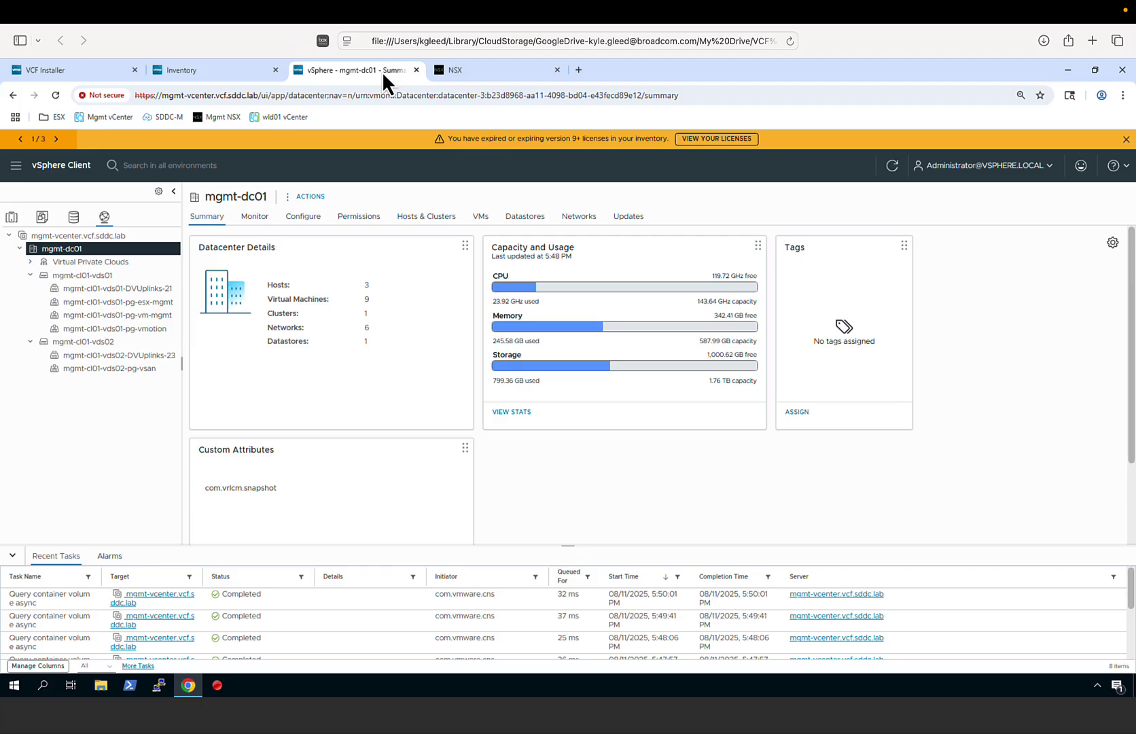
List esx-1.vcf.sddc.lab's VMkernel adapters, including nsx-overlay adapters vmk10 and vmk11.
left_click(15, 219)
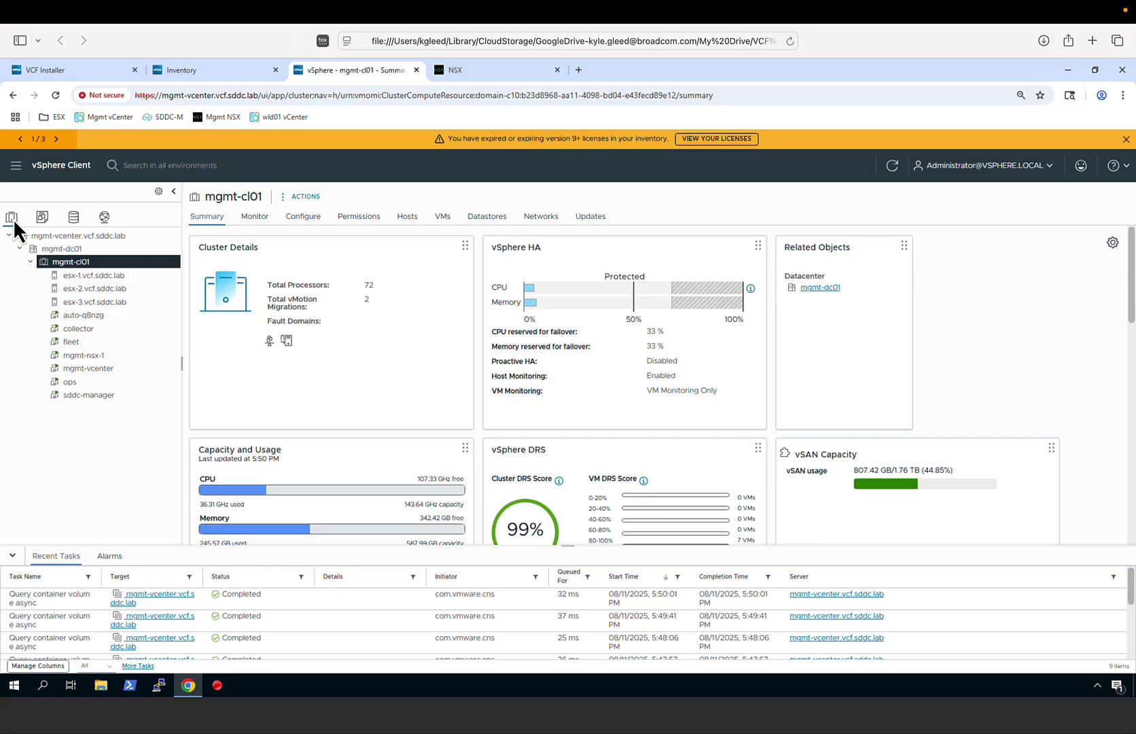
left_click(96, 276)
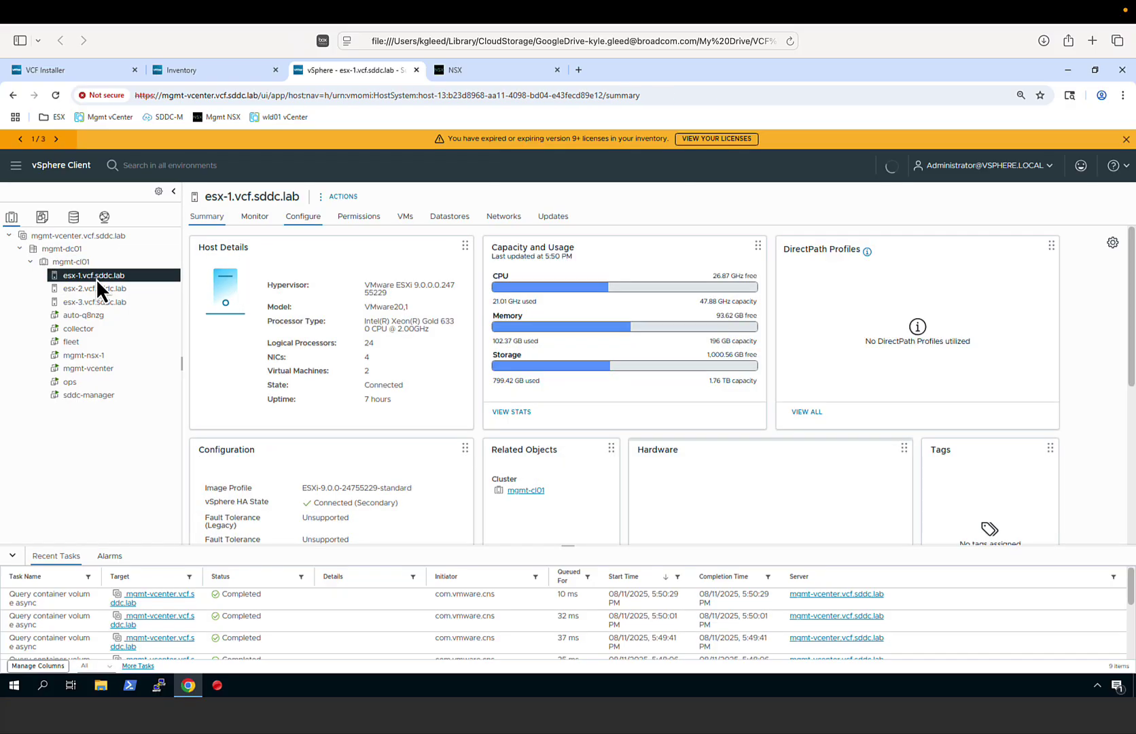
left_click(306, 215)
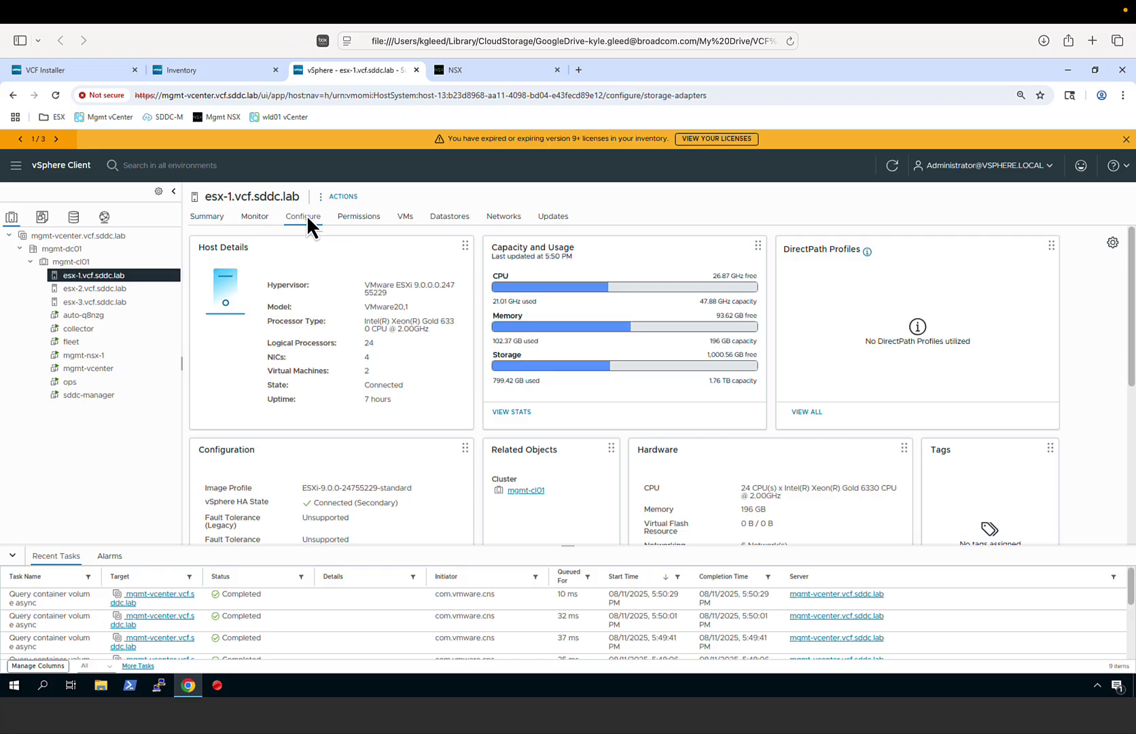
left_click(234, 376)
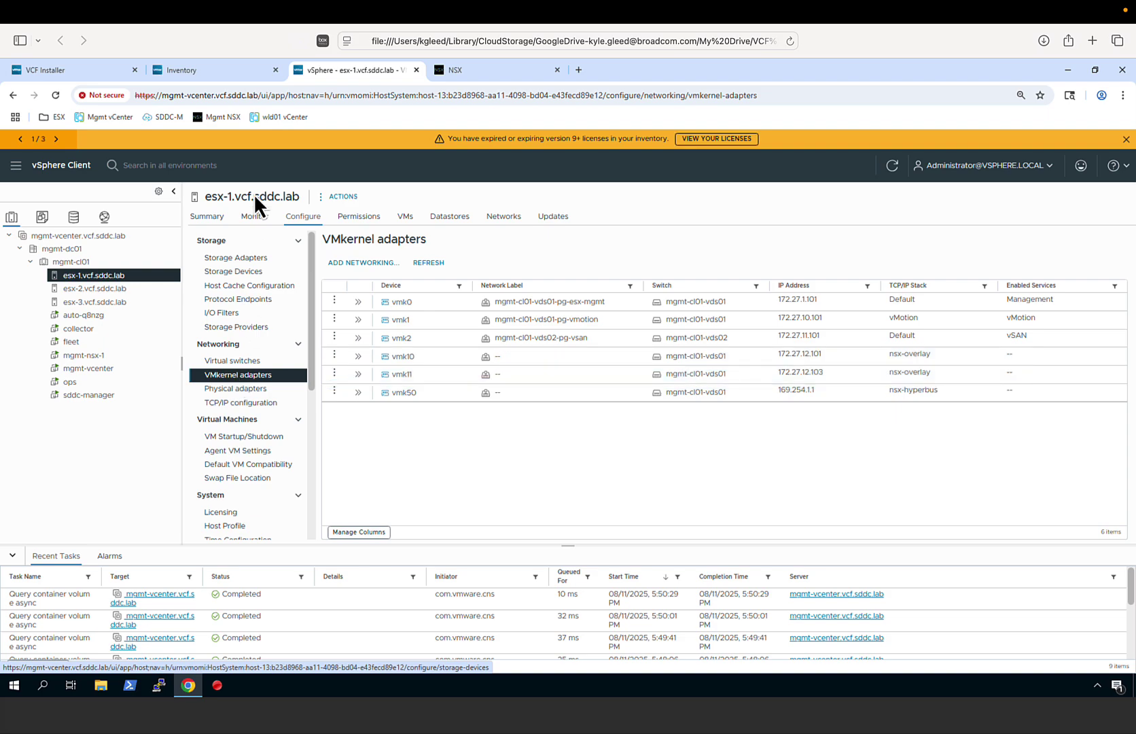
left_click(222, 72)
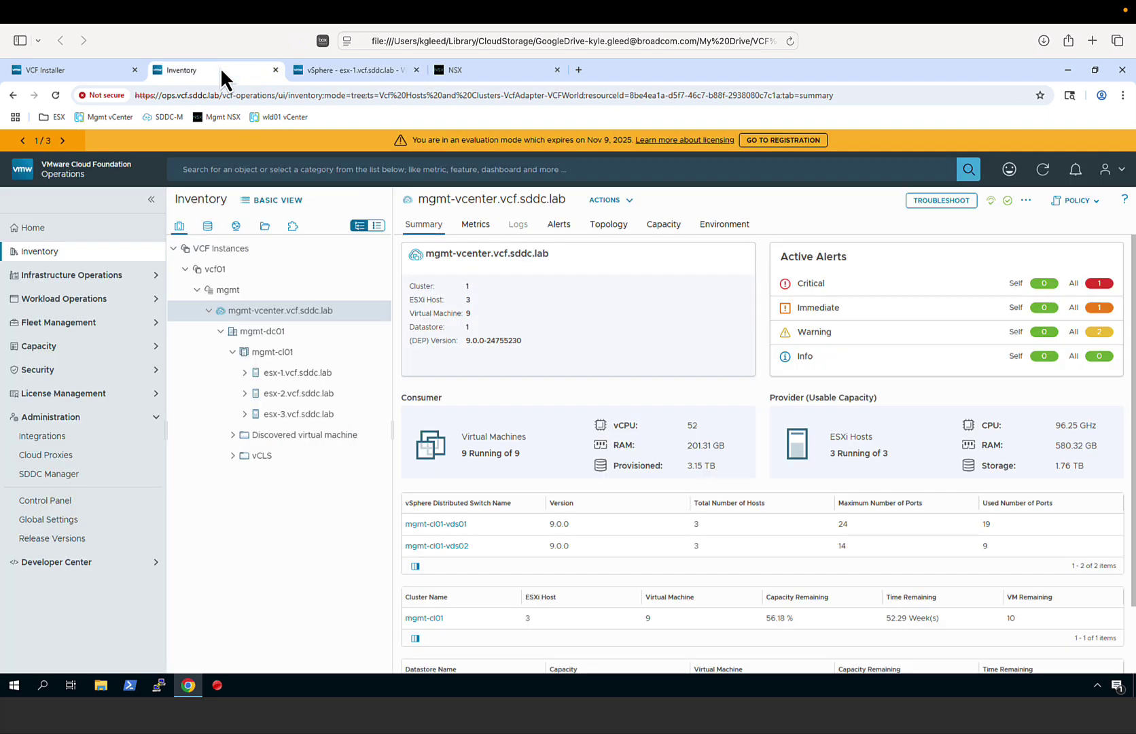
In Fleet Management > Lifecycle, inspect the operations component's details and topology, then return to components.
left_click(93, 321)
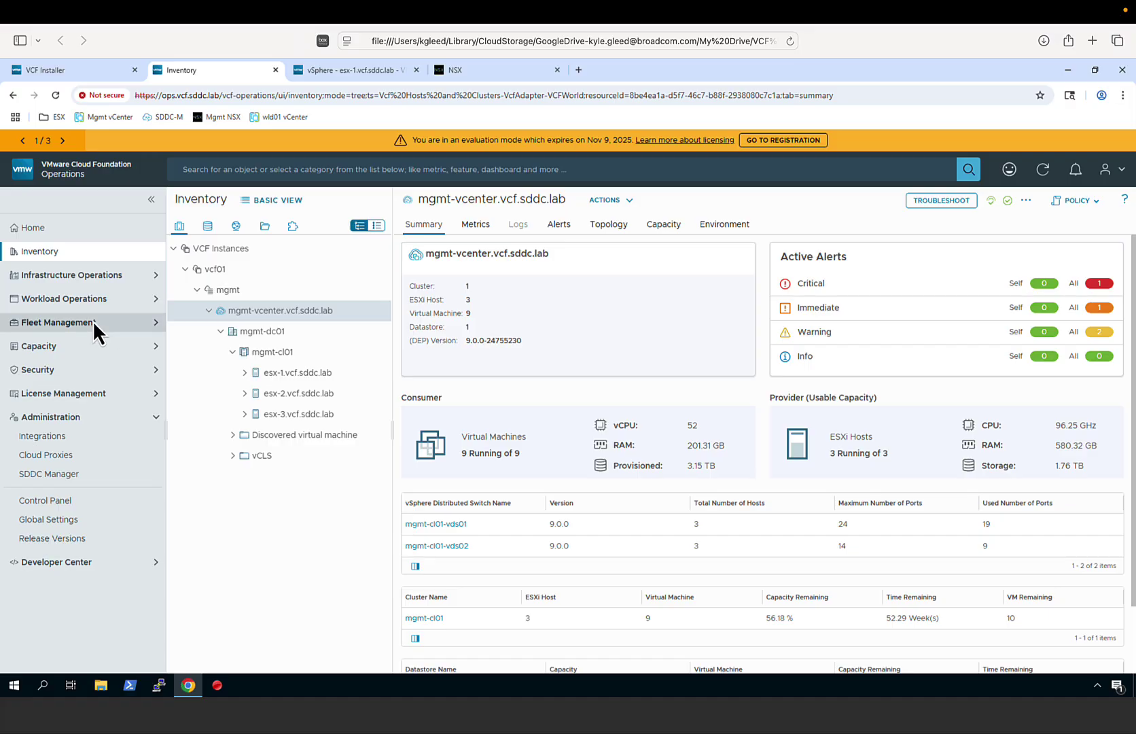
left_click(37, 436)
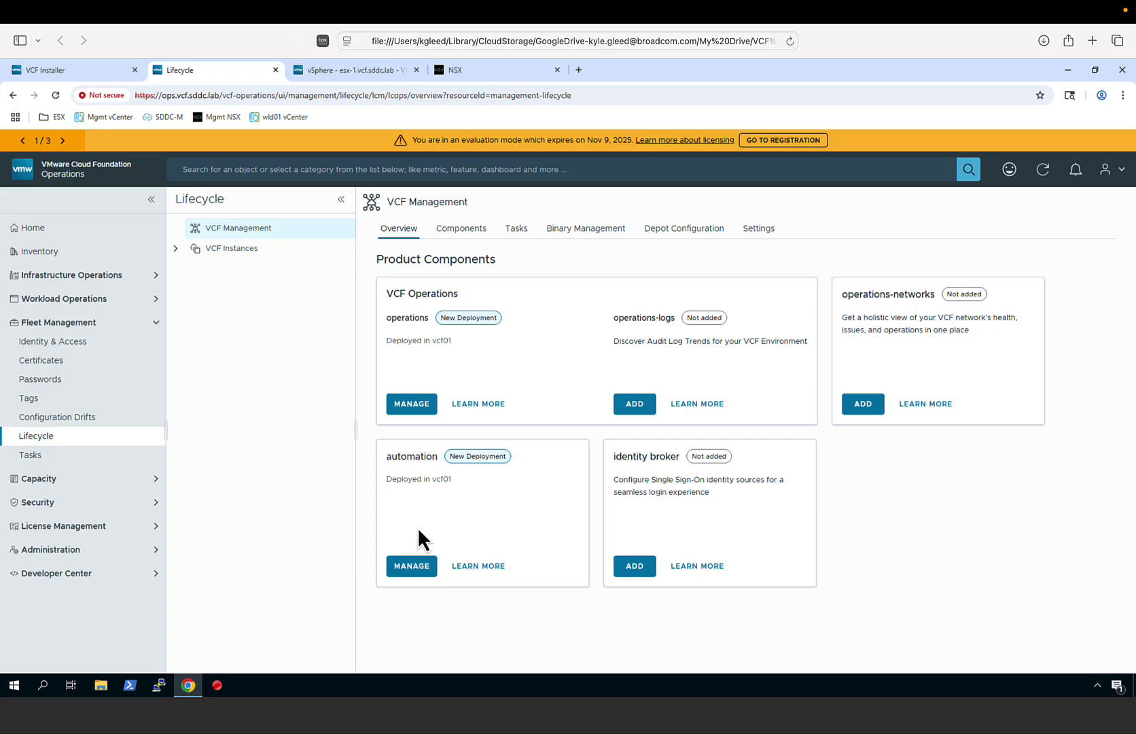
left_click(412, 404)
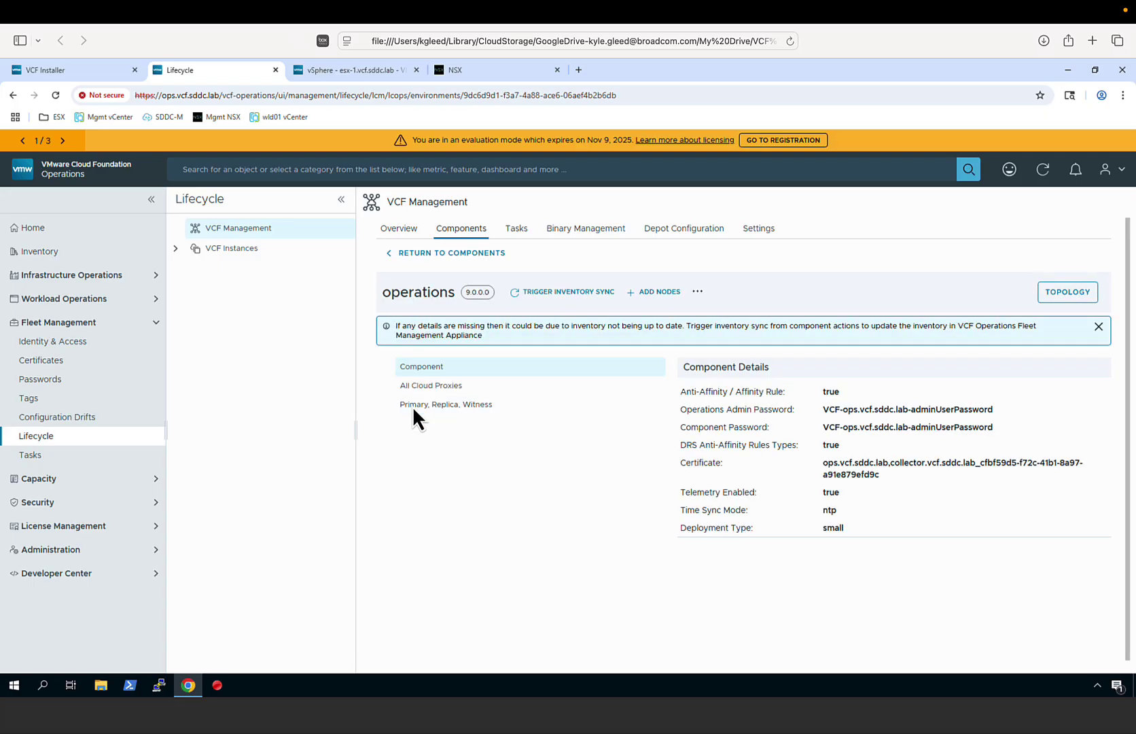
left_click(1060, 292)
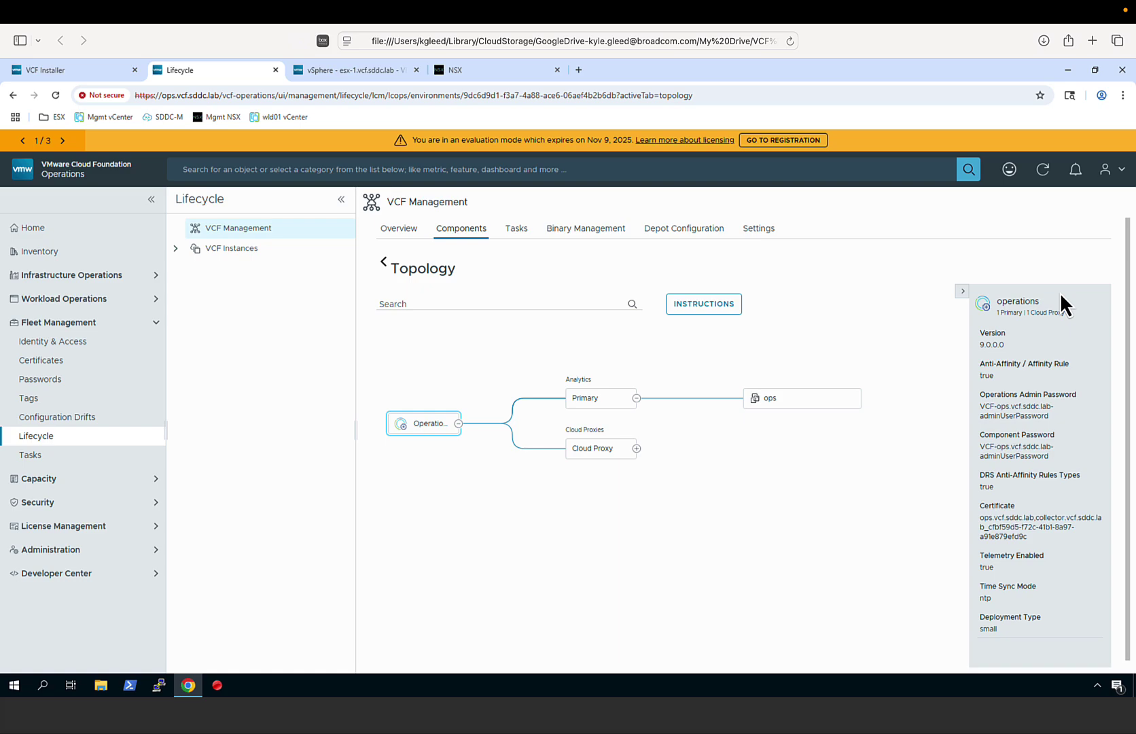
left_click(392, 267)
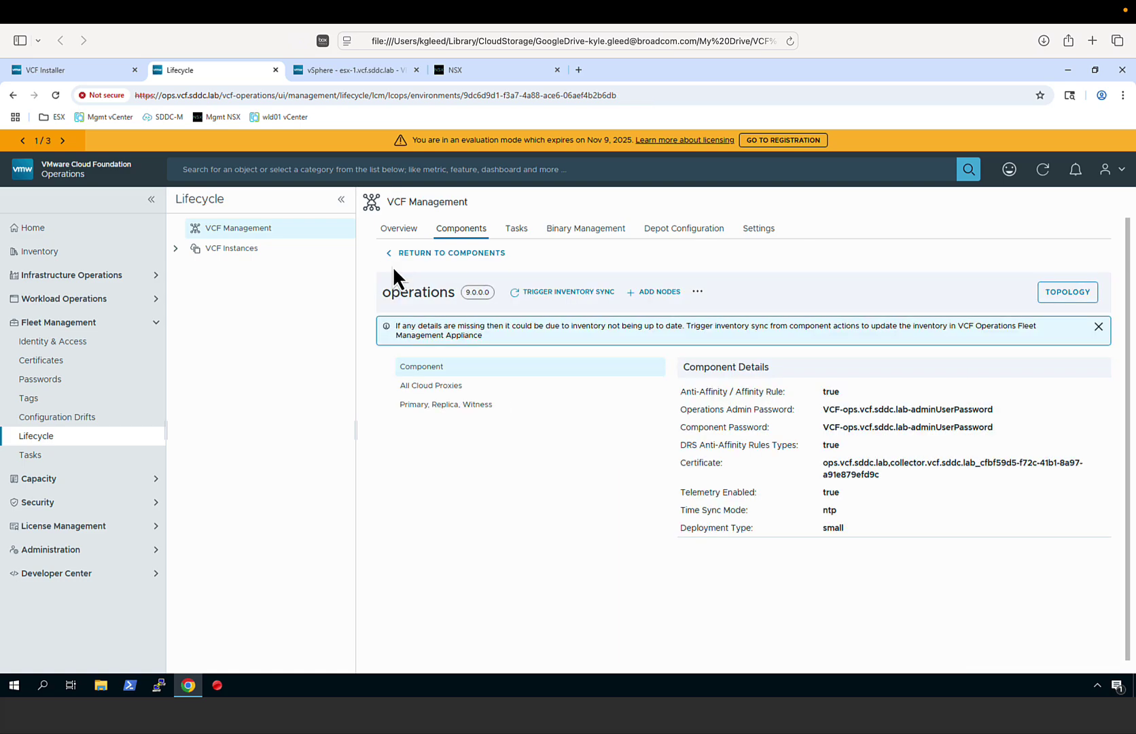
left_click(413, 257)
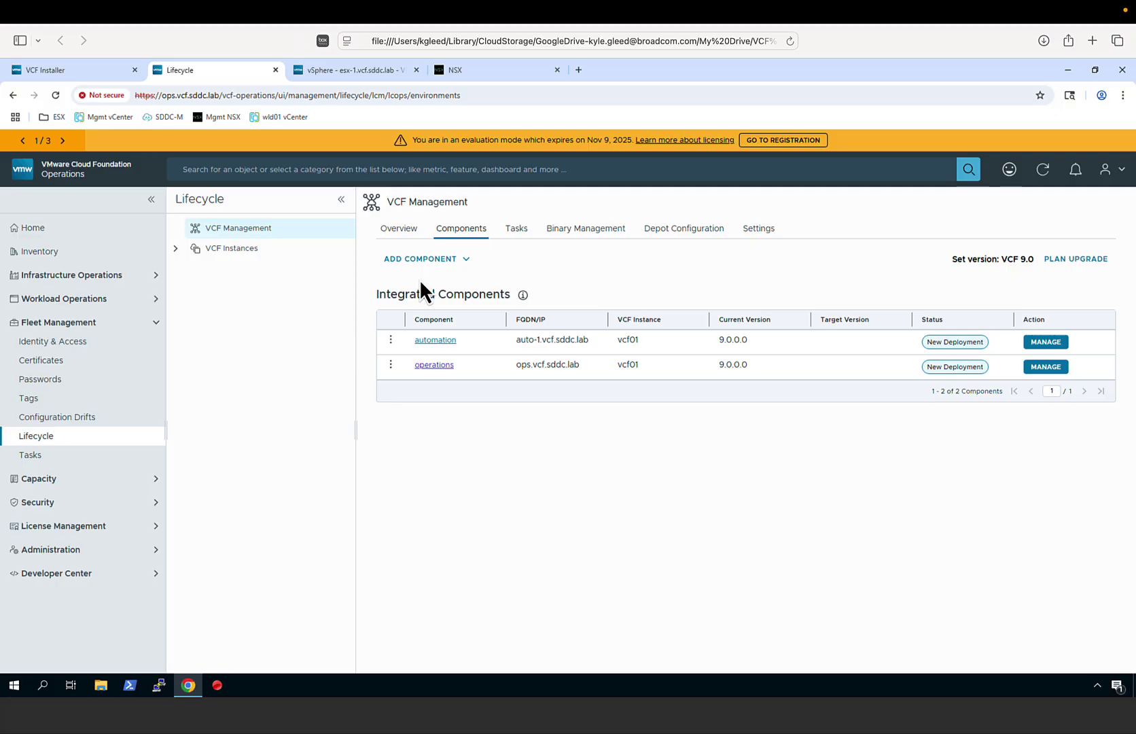
Check the automation component's topology (vcfa-primary, node auto-q8nzg), then go back to the installer's completion page.
left_click(427, 341)
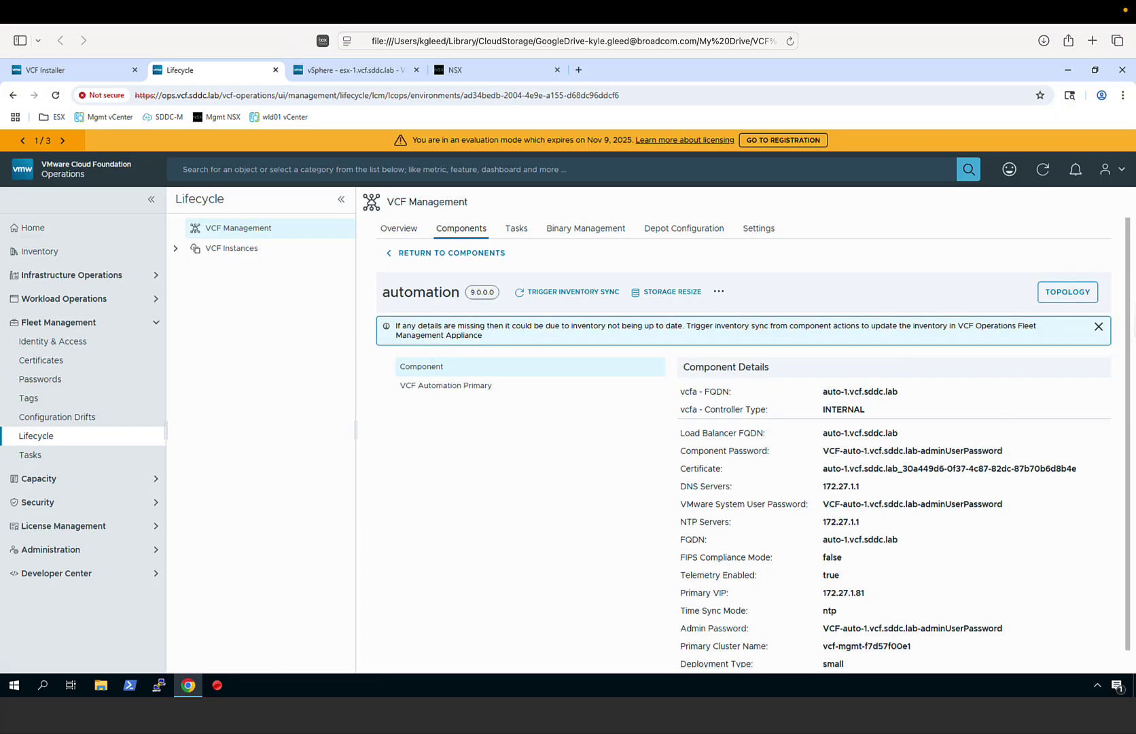
left_click(1068, 292)
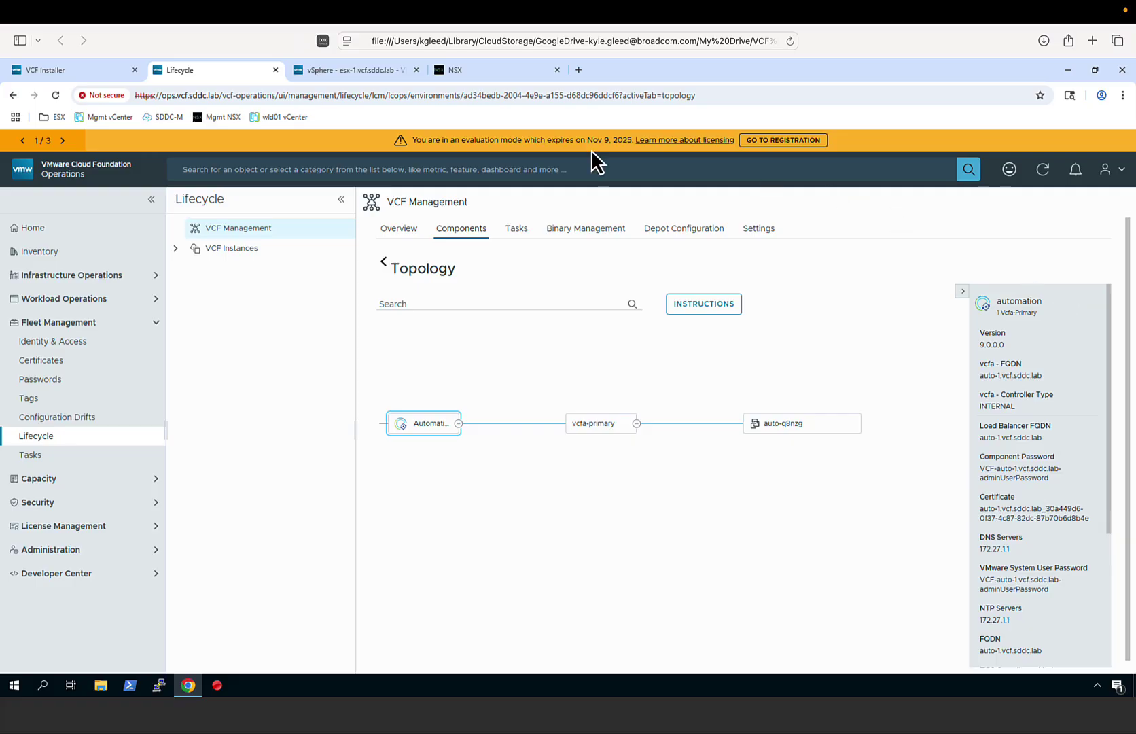
left_click(93, 76)
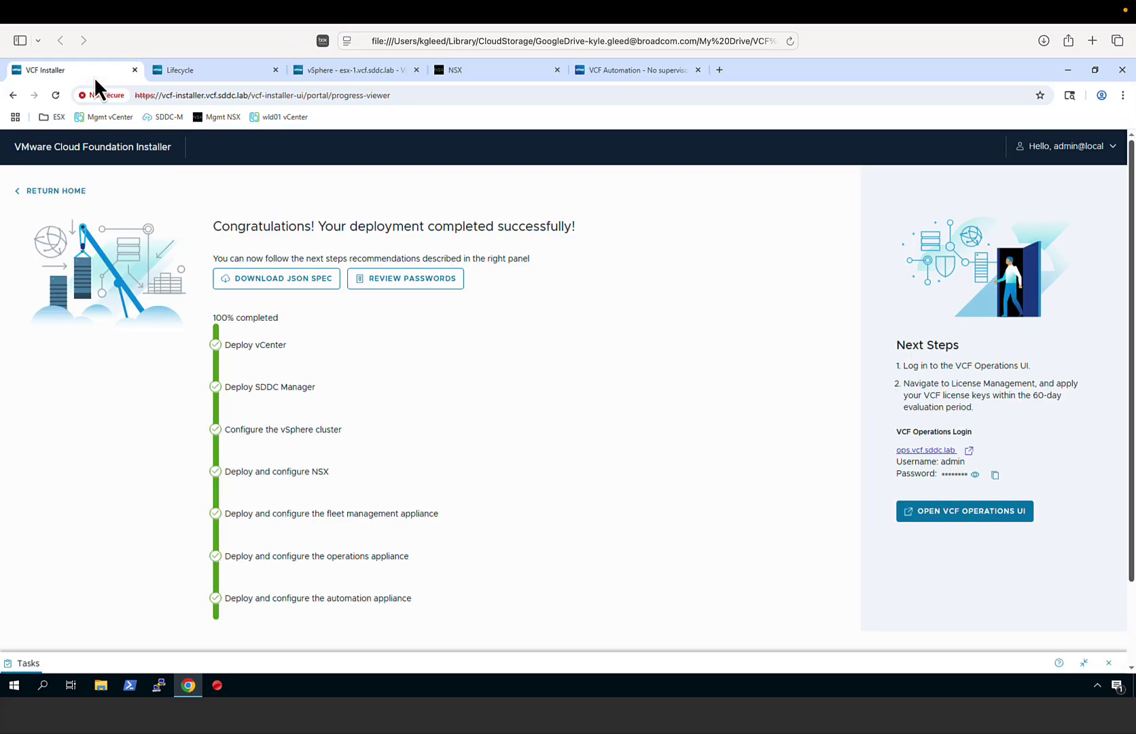